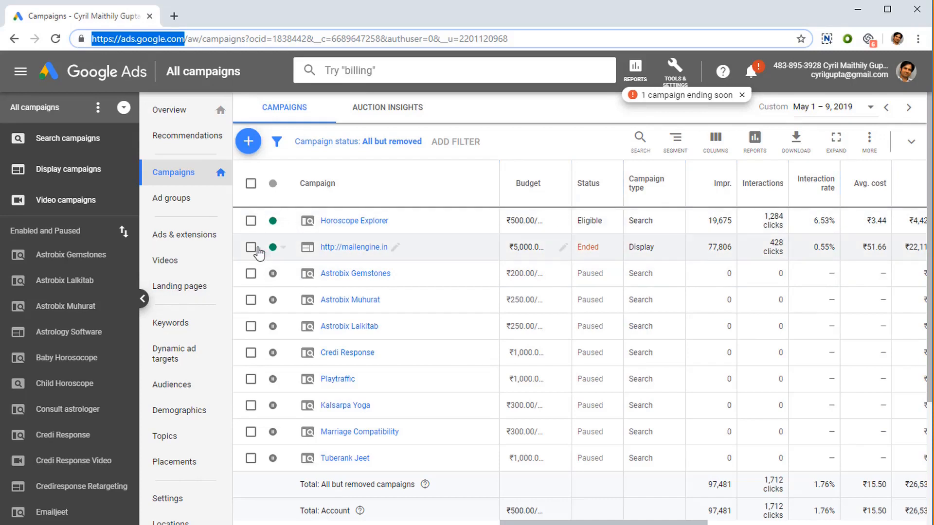
Step: Start creating a new campaign
click(543, 131)
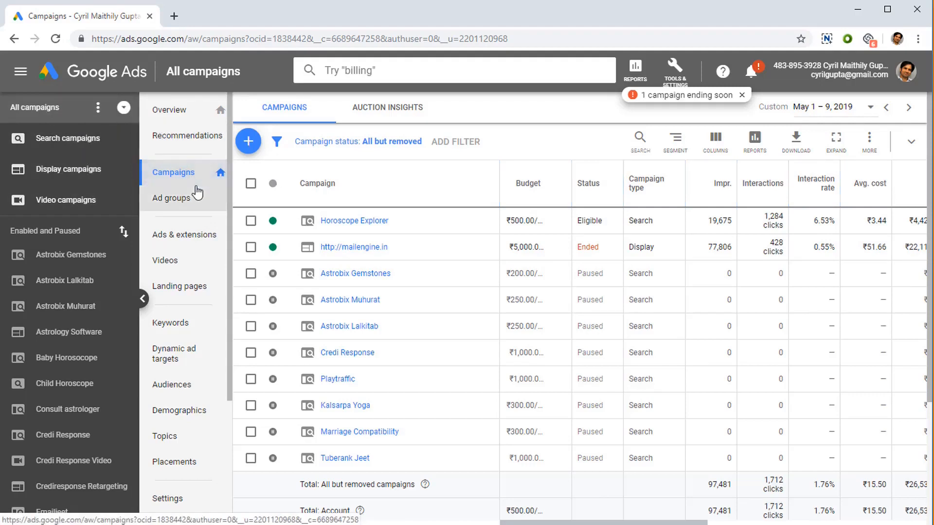
click(253, 149)
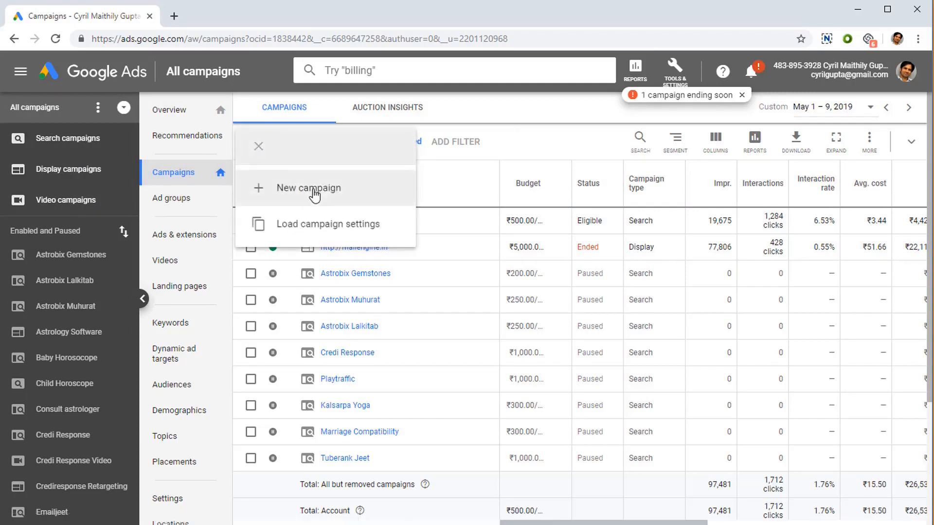
click(323, 194)
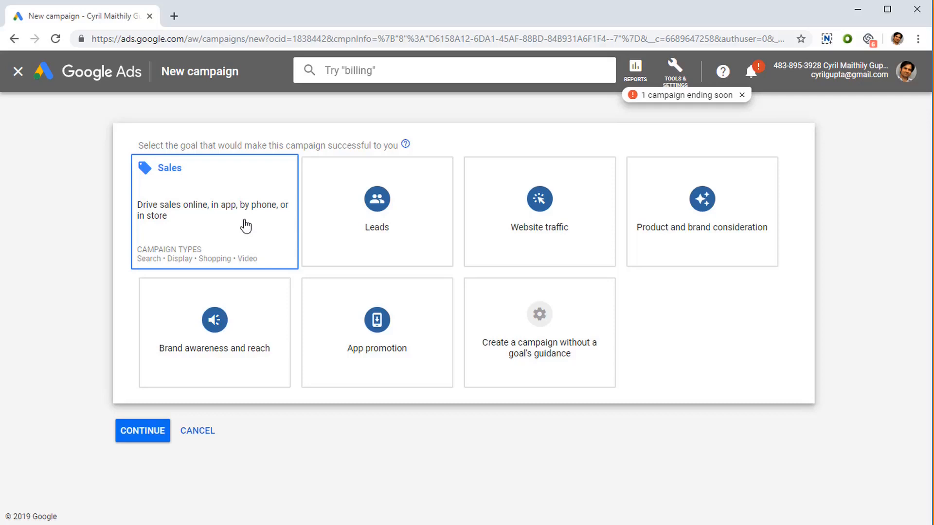
Step: Choose Website traffic as the campaign goal after trying the other goal options
click(311, 220)
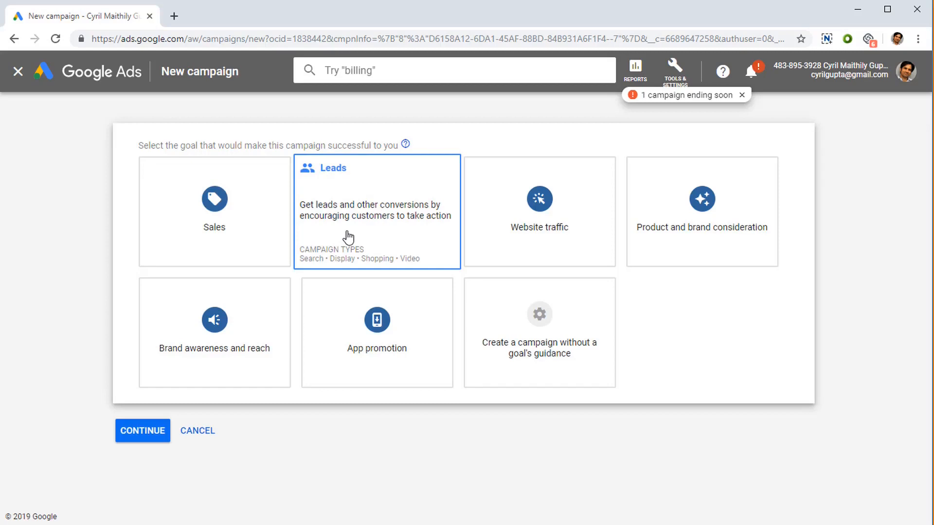
click(530, 237)
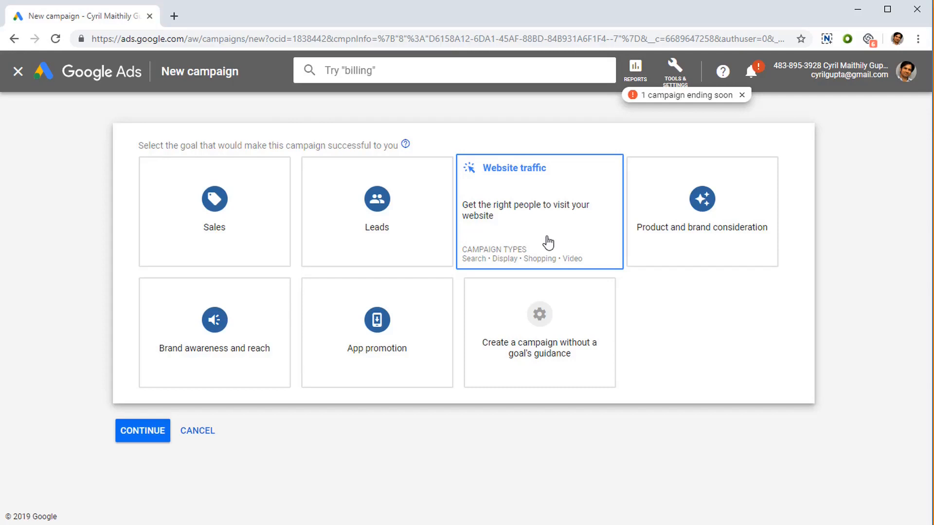
click(681, 236)
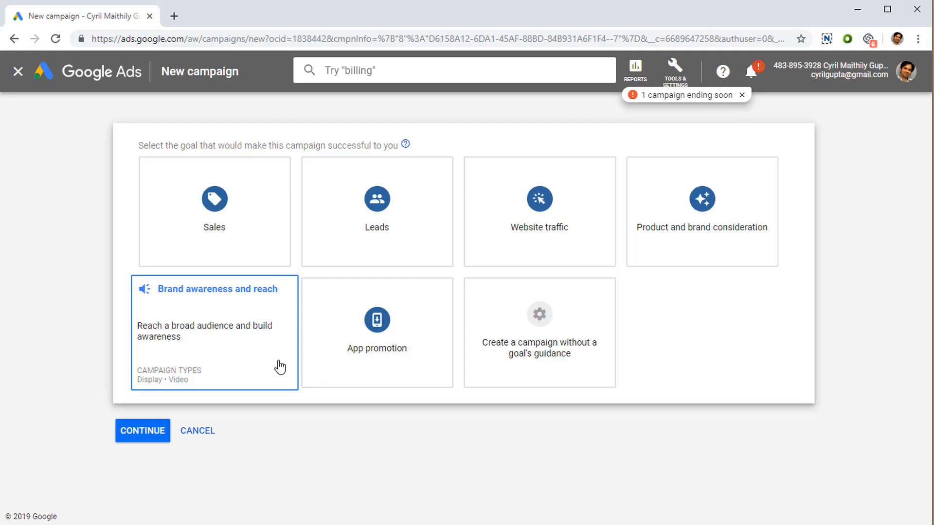
click(407, 373)
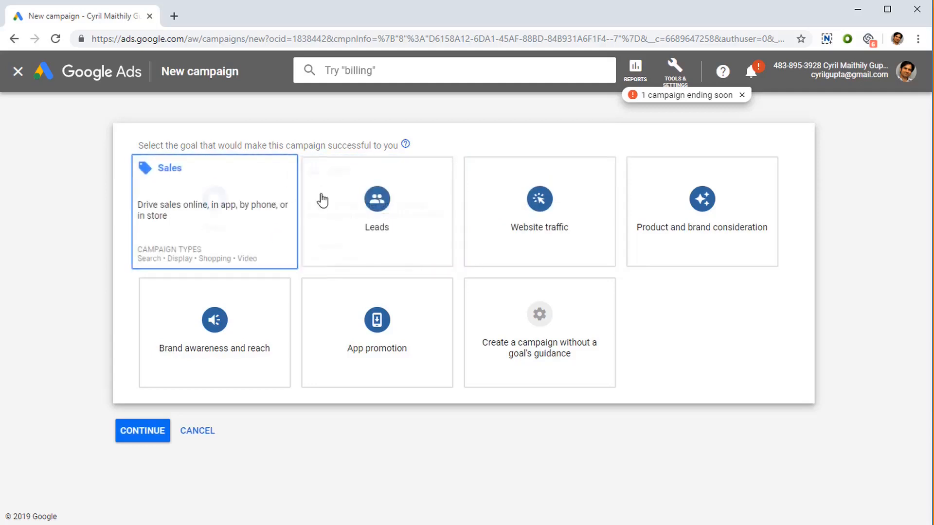
click(514, 233)
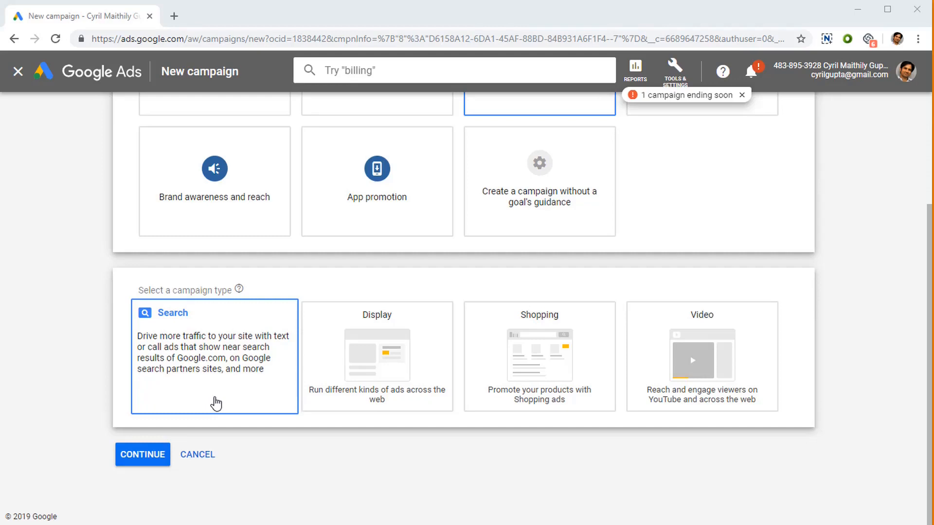
Step: Select Video as the campaign type
click(400, 395)
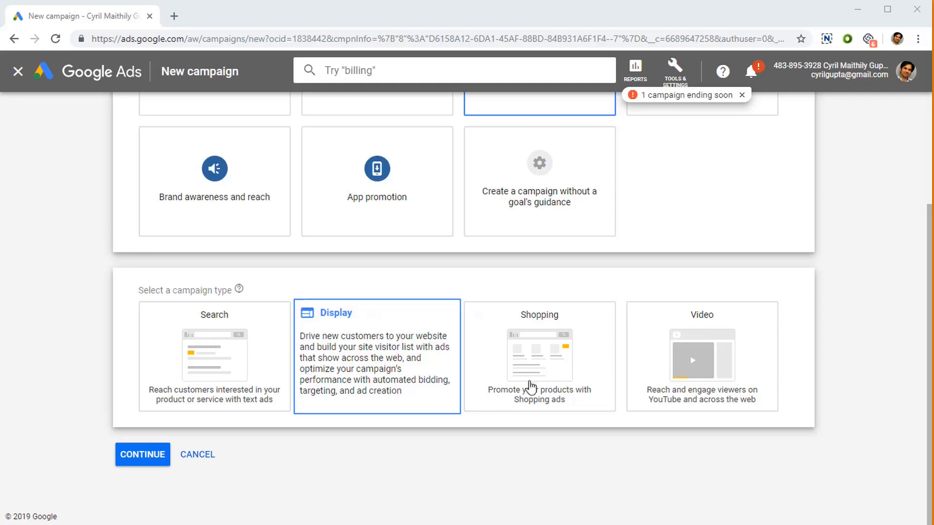
click(535, 386)
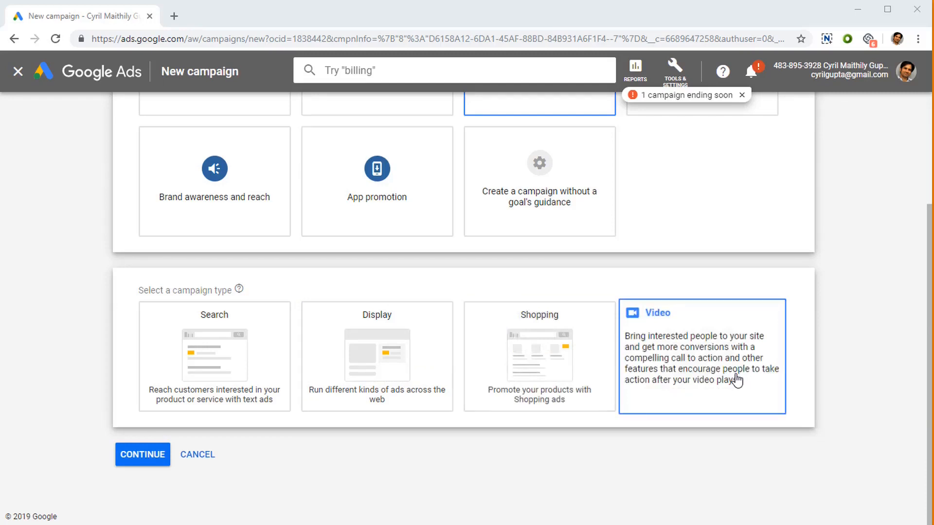
click(738, 379)
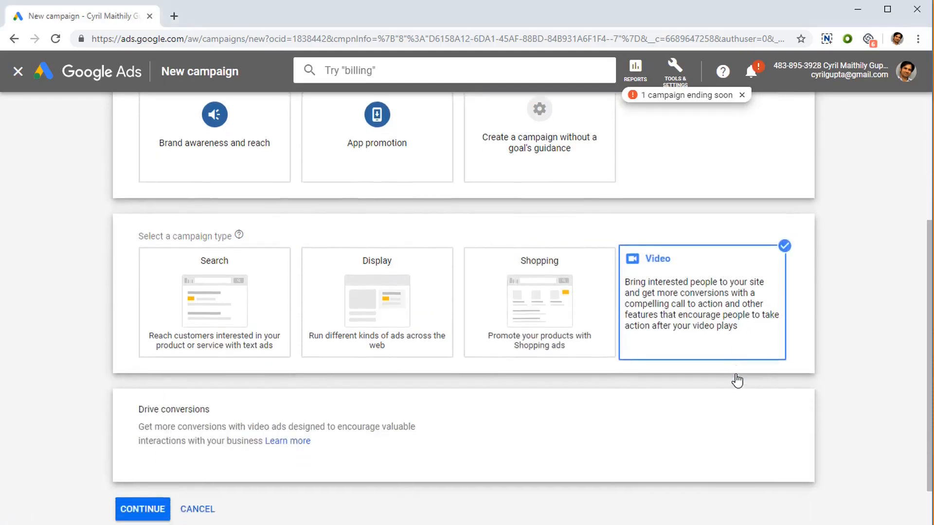
Step: Continue with the Drive conversions subtype to the campaign settings form
scroll(248, 403, up, 5)
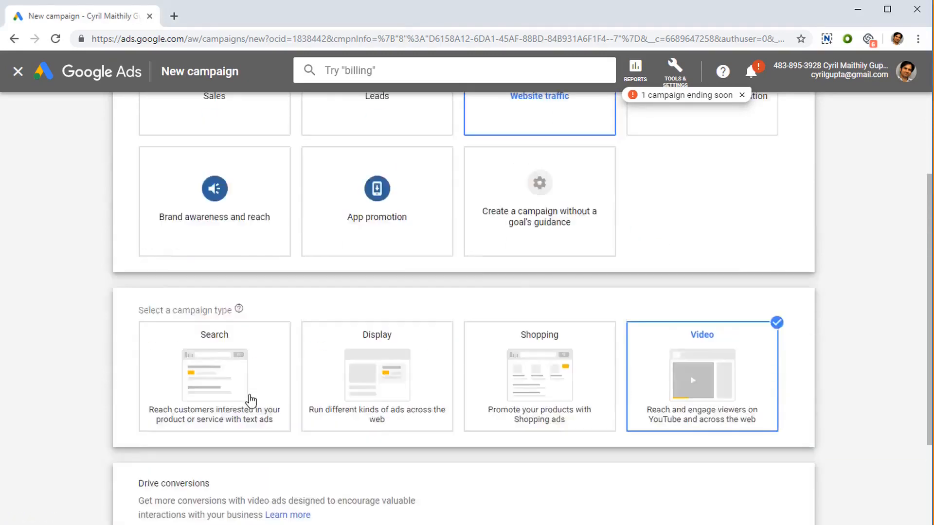
scroll(248, 399, down, 5)
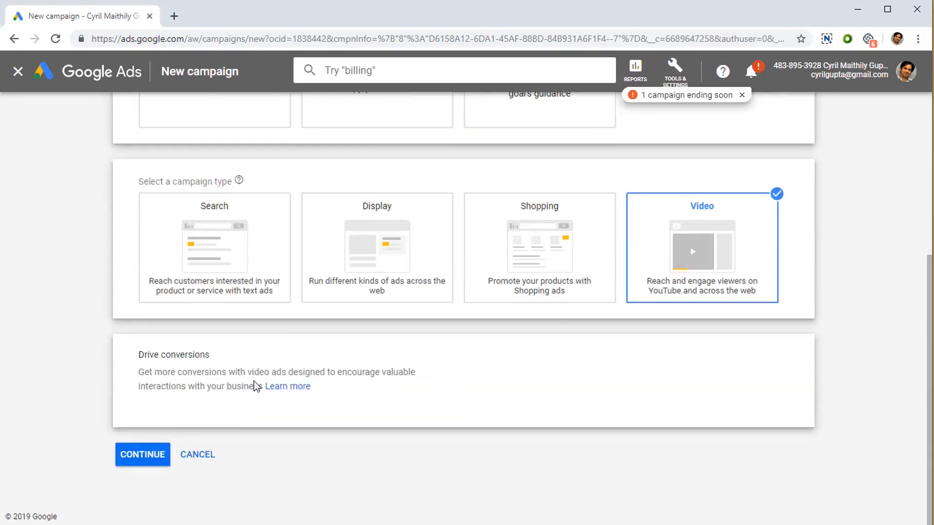
drag(178, 372, 355, 386)
click(356, 386)
scroll(350, 389, up, 5)
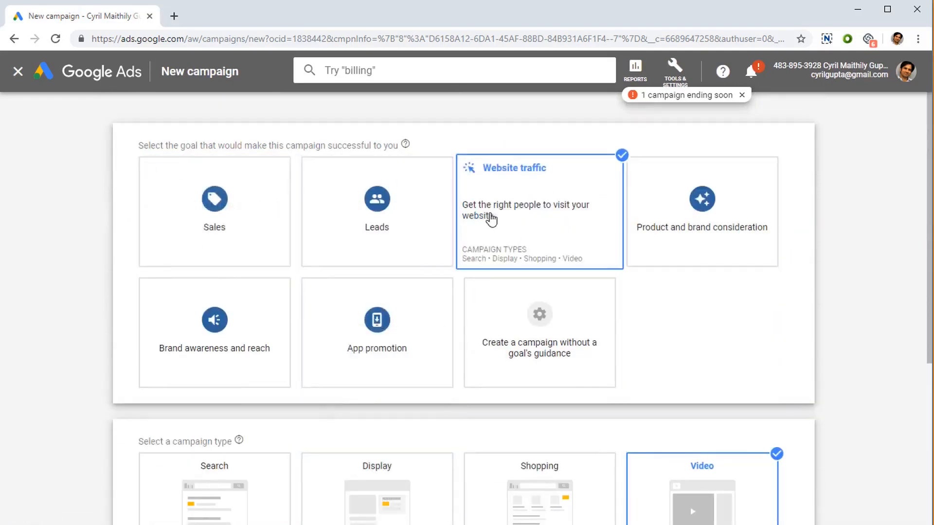
scroll(514, 235, down, 5)
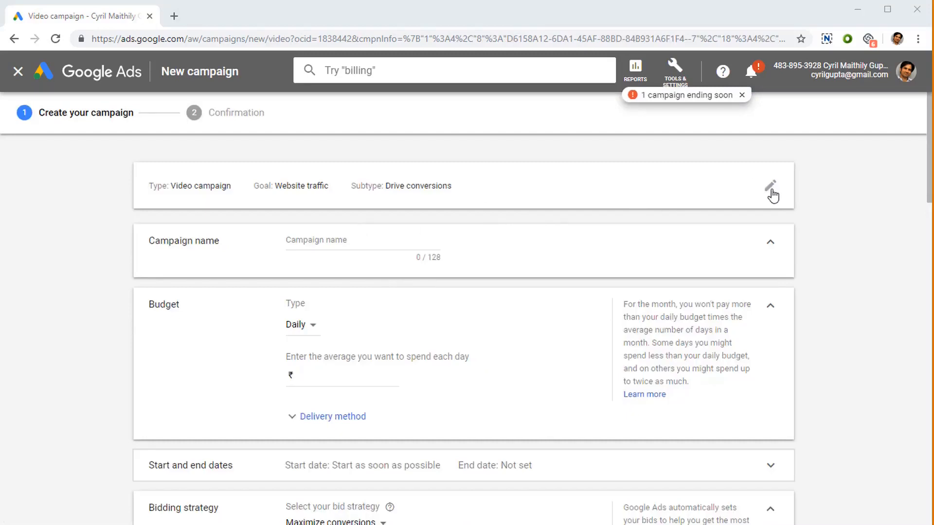
Step: Name the campaign "Test Campaign"
click(368, 245)
text(Te)
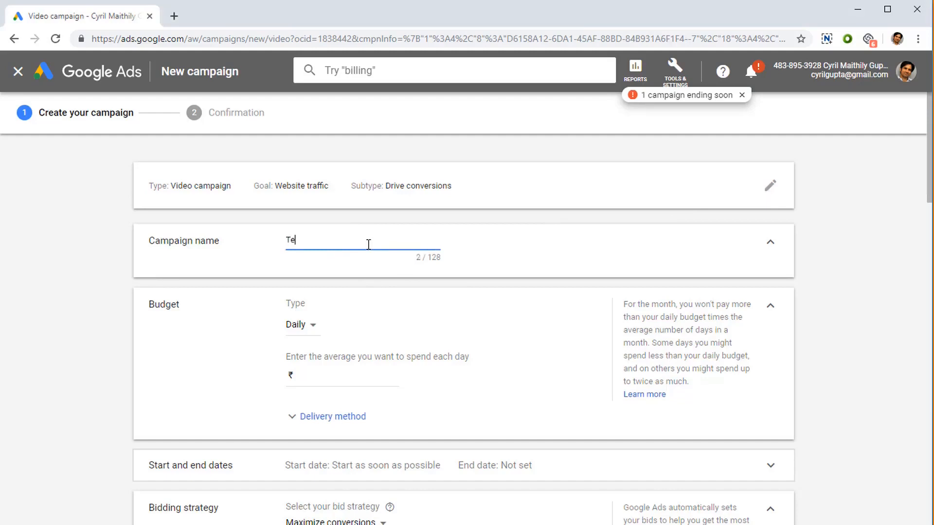
text(st Campaign)
Step: Switch the budget type to Campaign total and back to Daily
scroll(334, 272, down, 3)
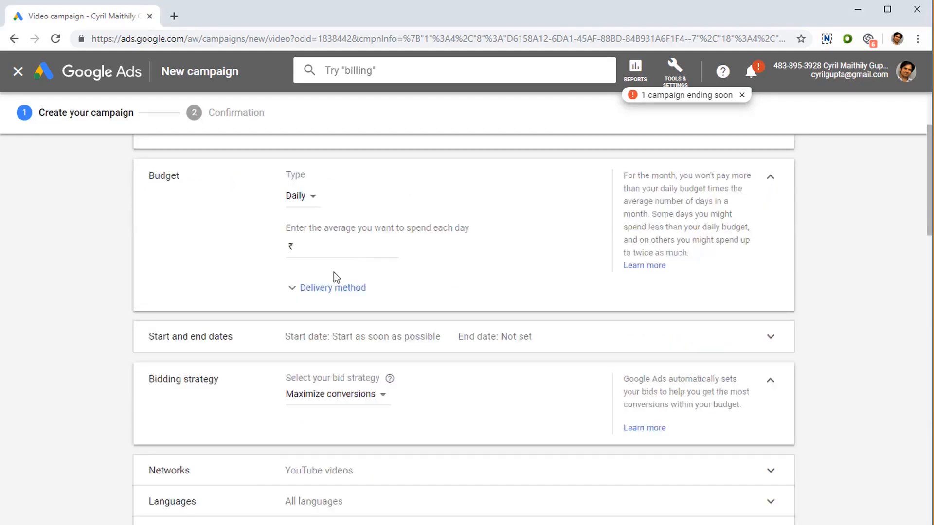
click(297, 200)
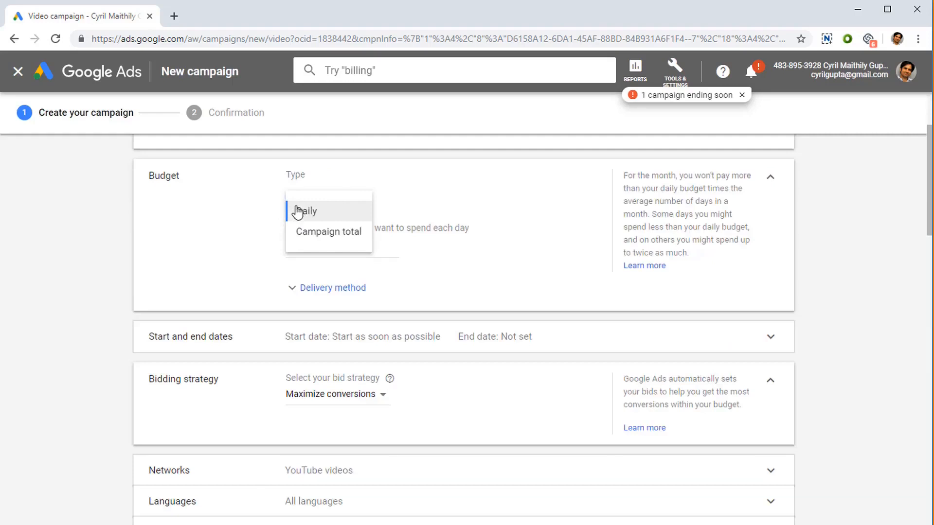
click(316, 232)
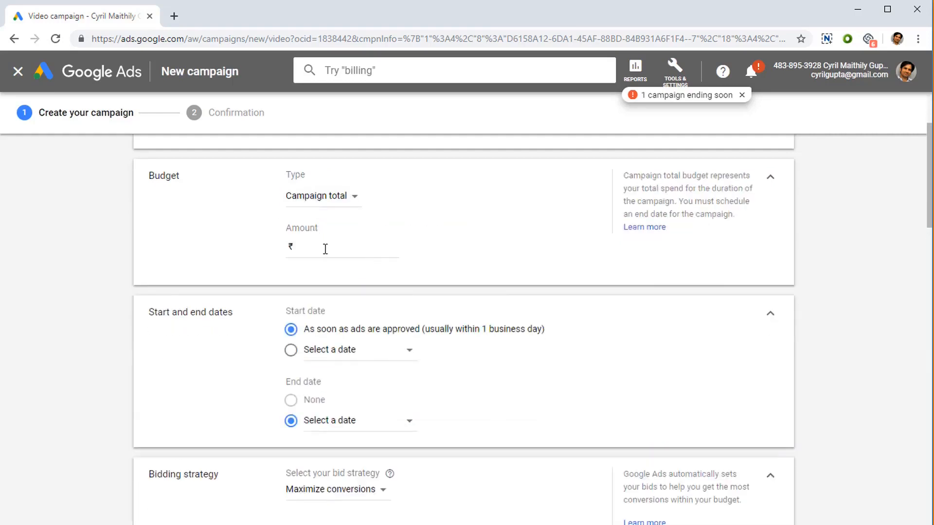
click(326, 250)
click(349, 202)
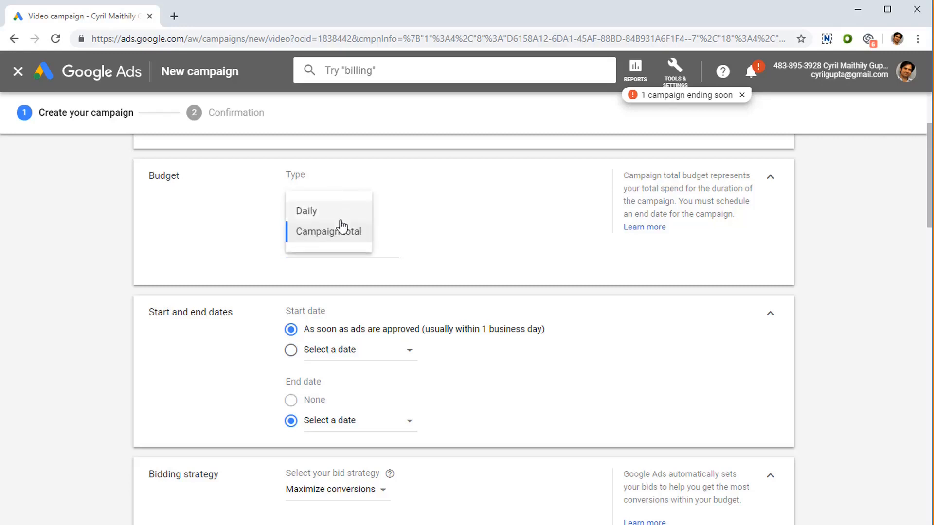
click(340, 214)
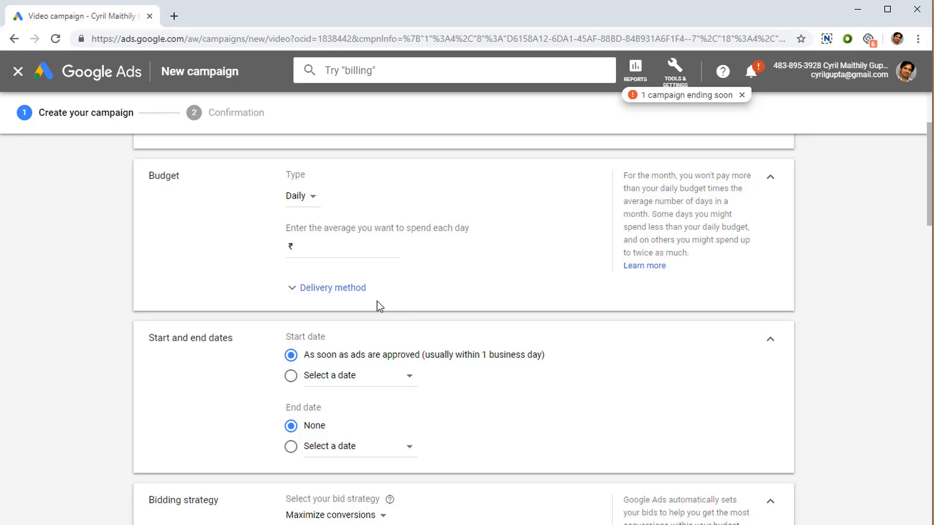
Step: Set the daily budget to 1000 and expand the delivery method options
click(355, 250)
text(1000)
scroll(354, 255, down, 3)
scroll(354, 261, up, 3)
click(353, 290)
click(354, 290)
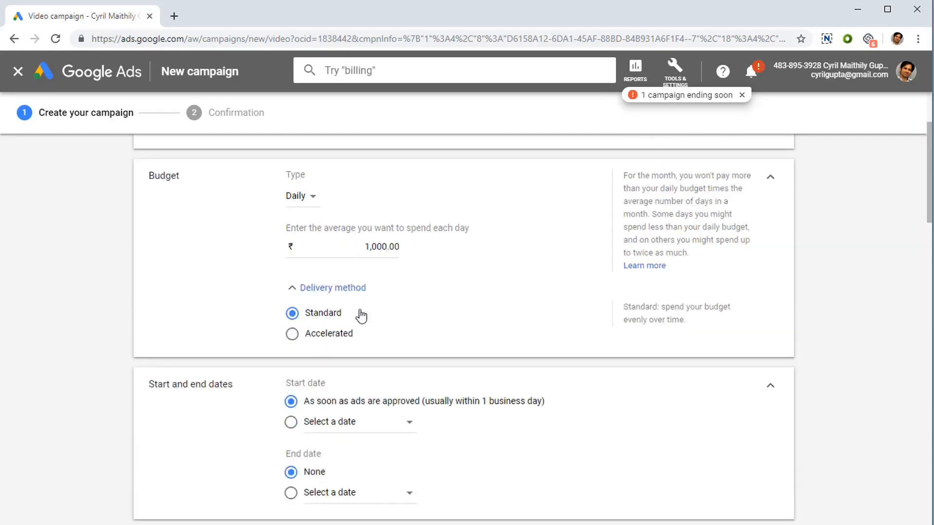
scroll(325, 317, down, 3)
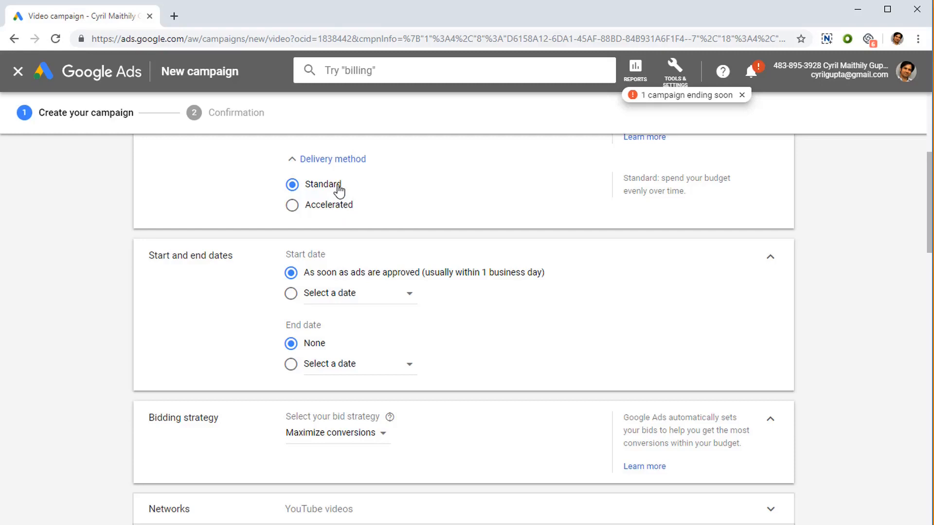
scroll(370, 263, down, 1)
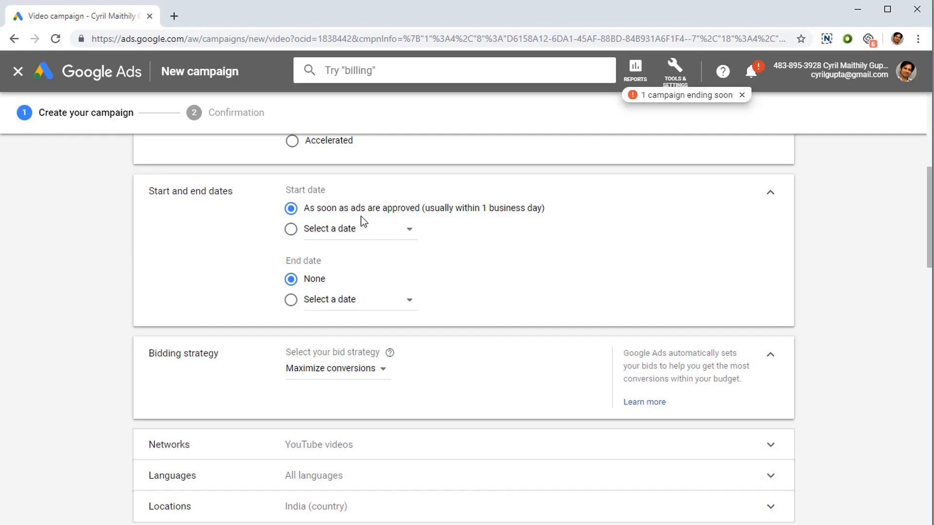
click(380, 243)
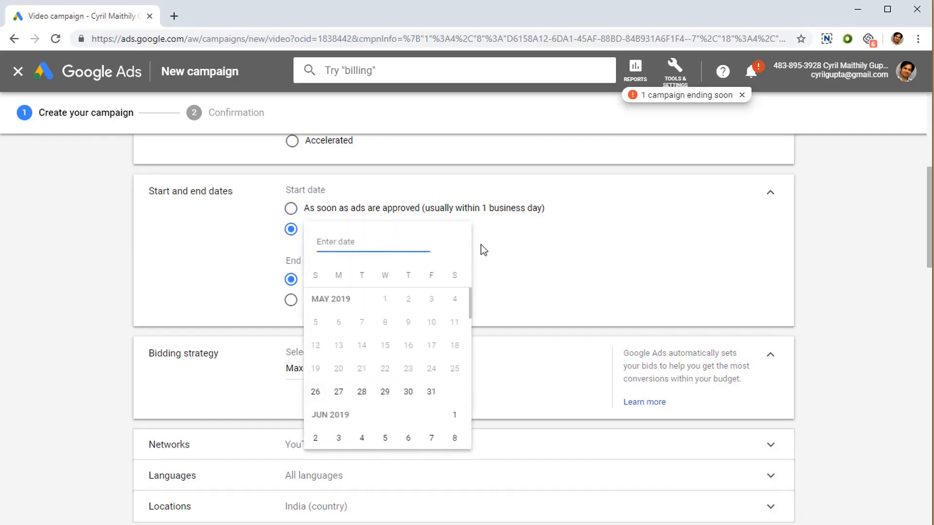
click(496, 246)
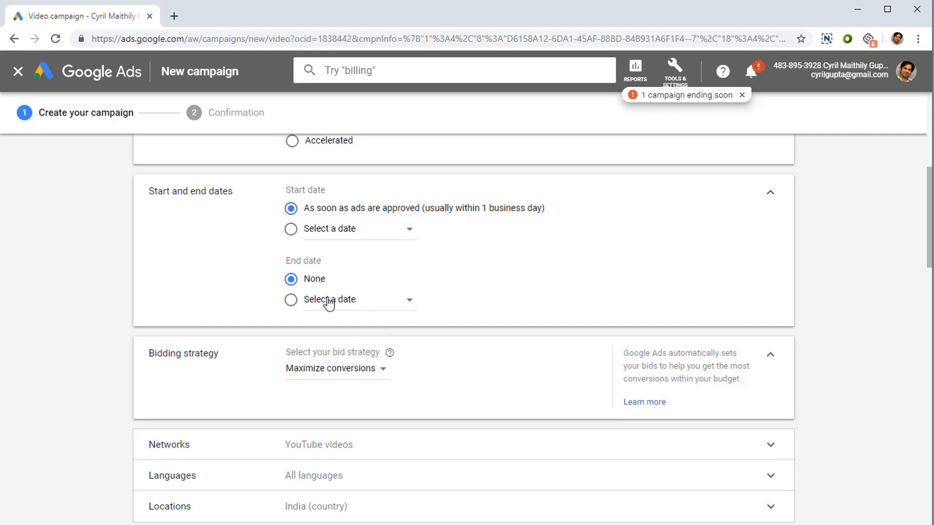
Step: Set the campaign end date to May 31, 2019
click(329, 302)
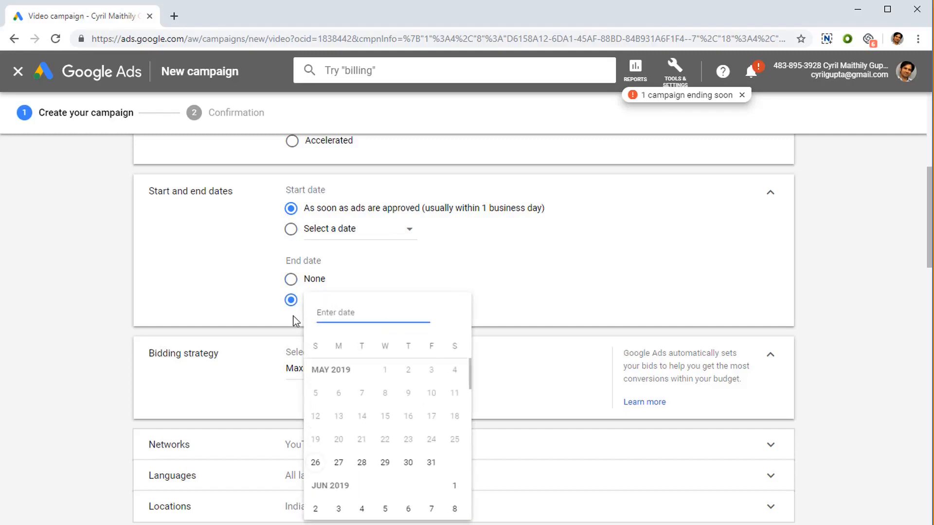
click(299, 287)
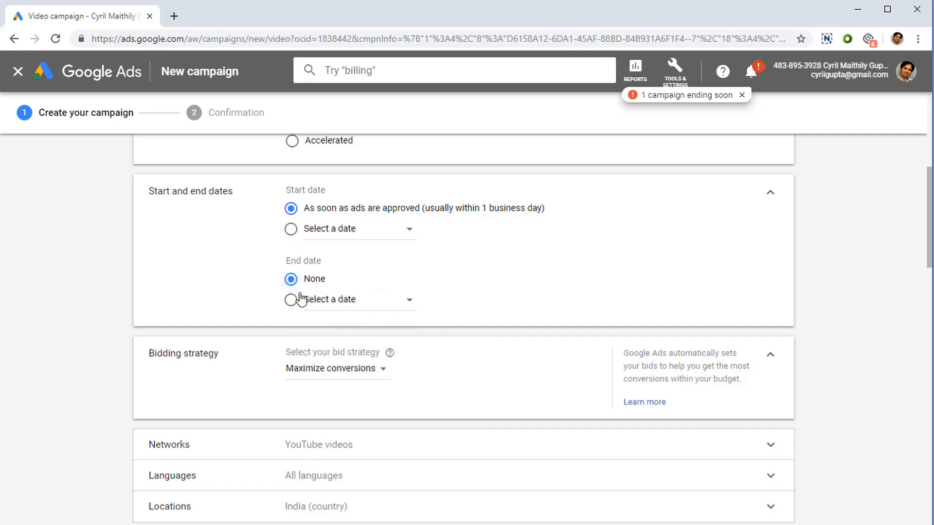
click(299, 300)
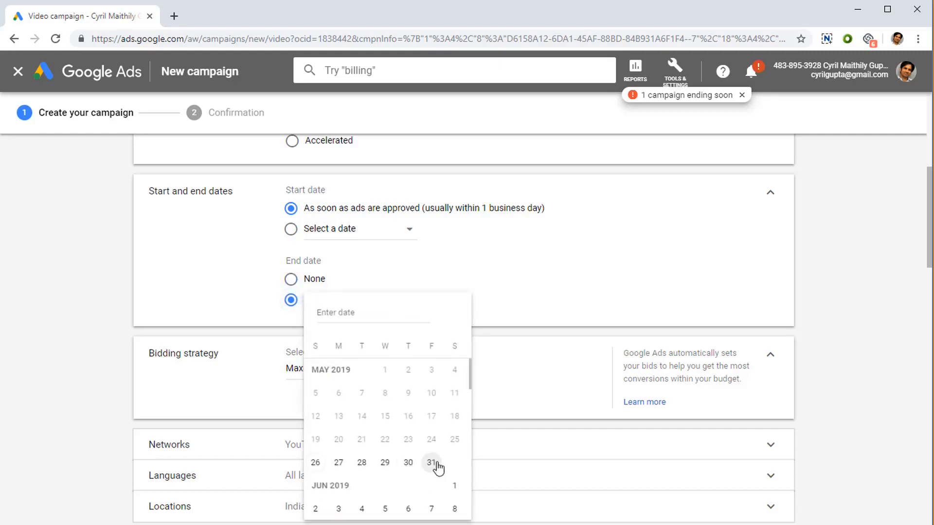
click(431, 462)
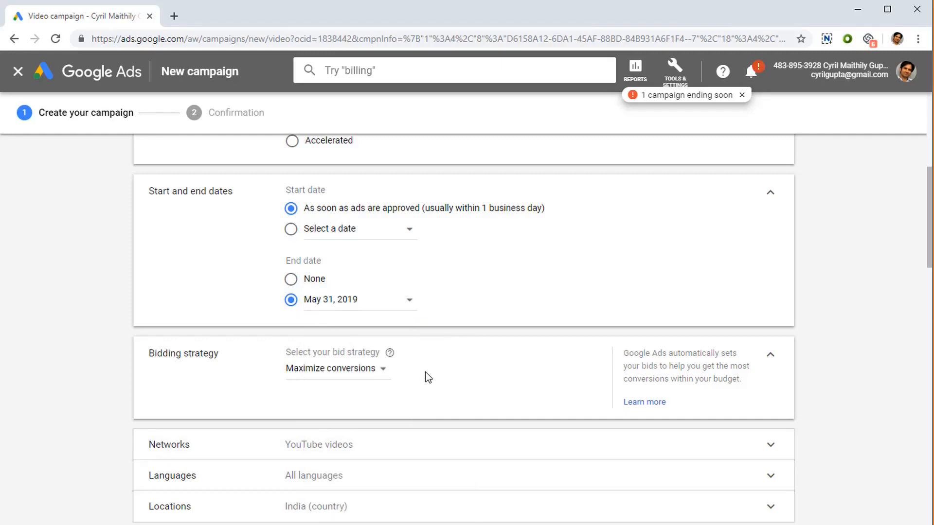
Step: Change the bid strategy to Target CPA
scroll(428, 378, down, 3)
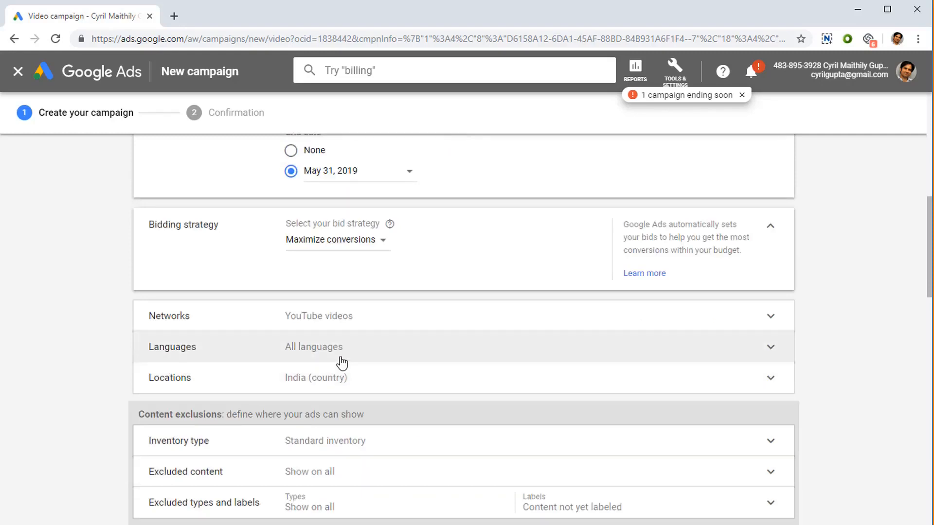
click(371, 243)
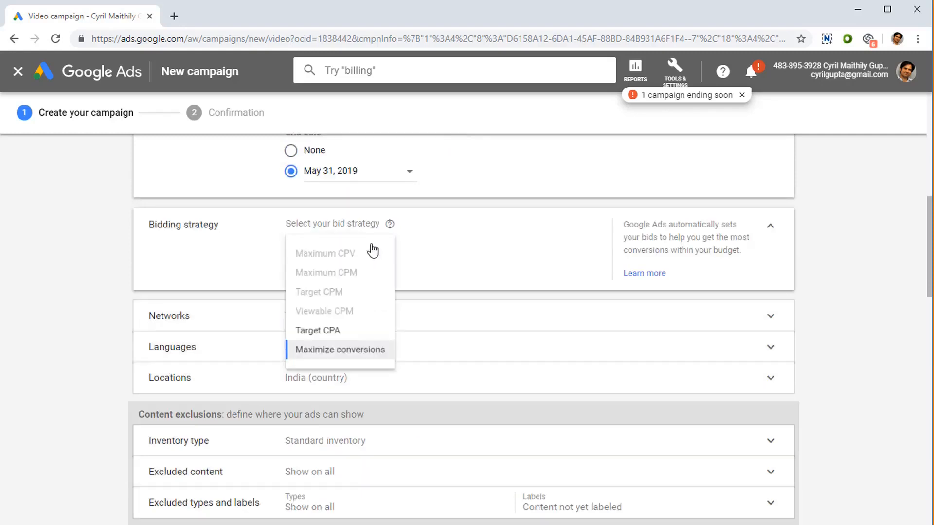
click(363, 342)
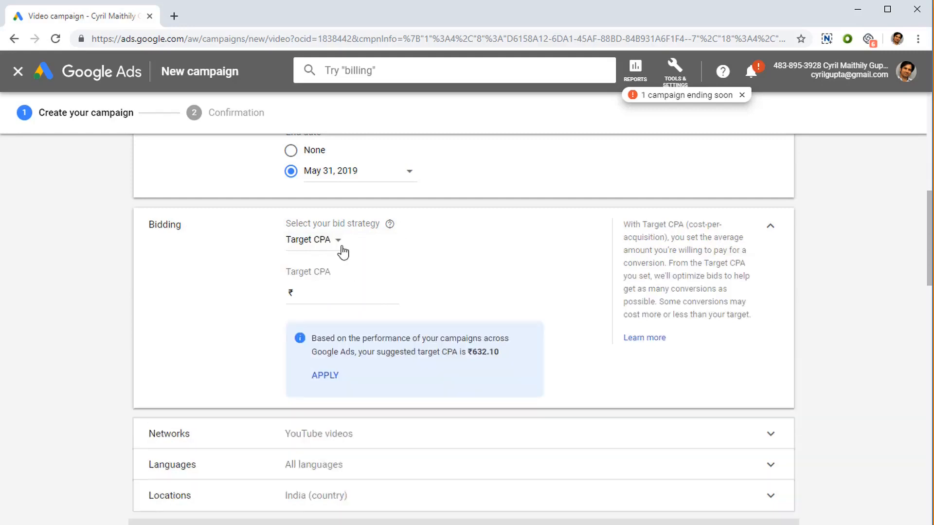
Step: Set the target CPA to 500.00
click(326, 295)
text(150.00)
key(Left)
key(Left)
key(Left)
key(BackSpace)
key(BackSpace)
key(BackSpace)
text(500)
click(328, 247)
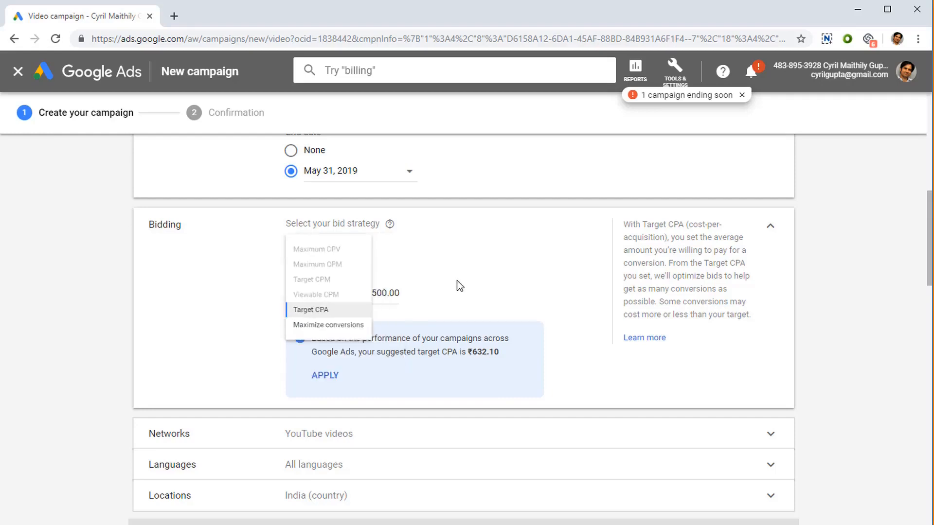
drag(372, 293, 382, 292)
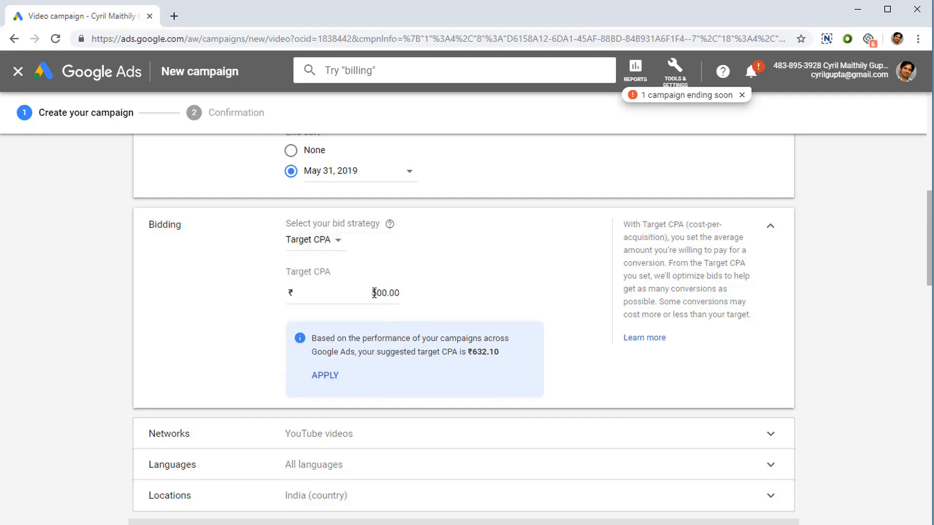
Step: Set the target CPA to 650.00
click(469, 284)
drag(488, 353, 474, 353)
drag(372, 294, 388, 296)
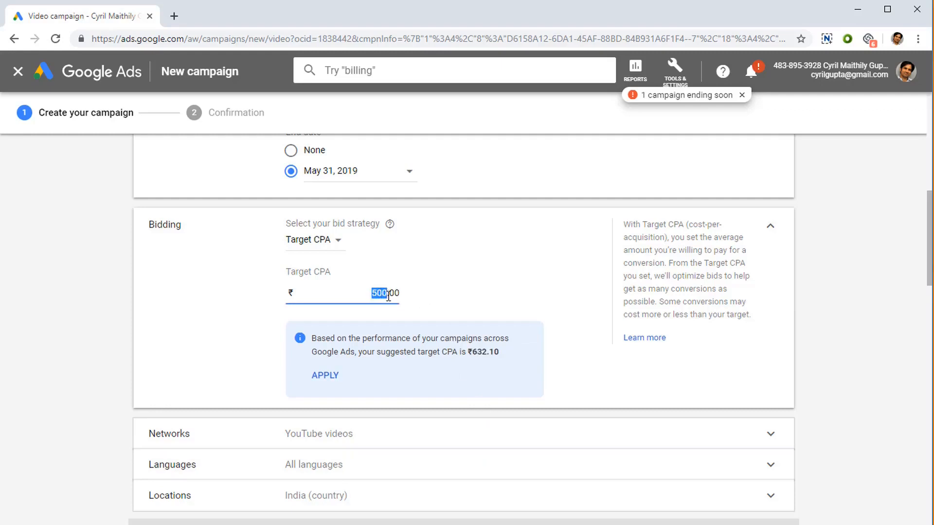
text(650)
scroll(459, 315, down, 1)
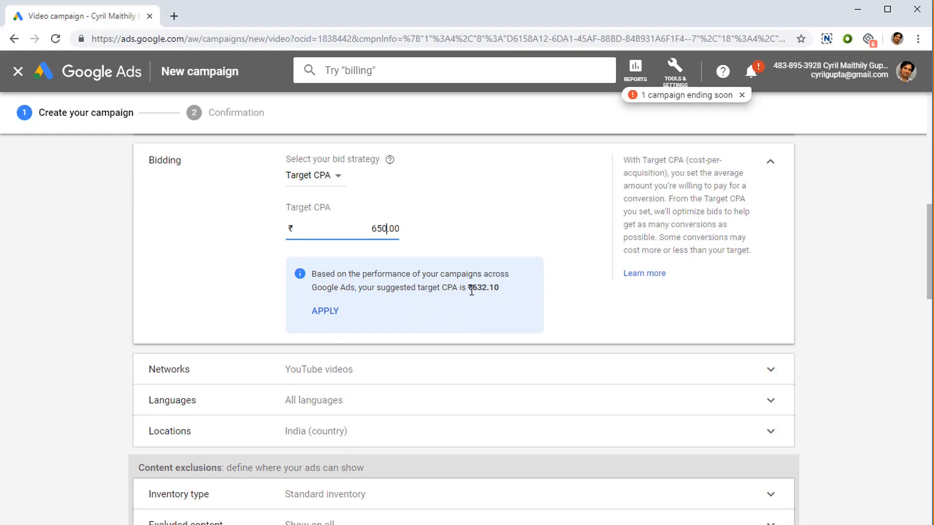
Step: Compare against the suggested target CPA and expand the Networks section to review the network options
drag(471, 289, 488, 287)
scroll(387, 334, down, 1)
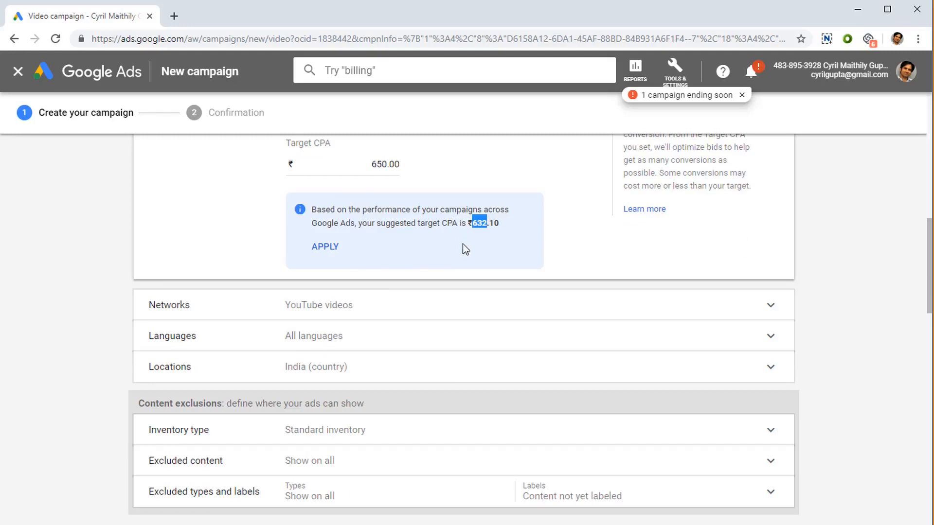
click(369, 307)
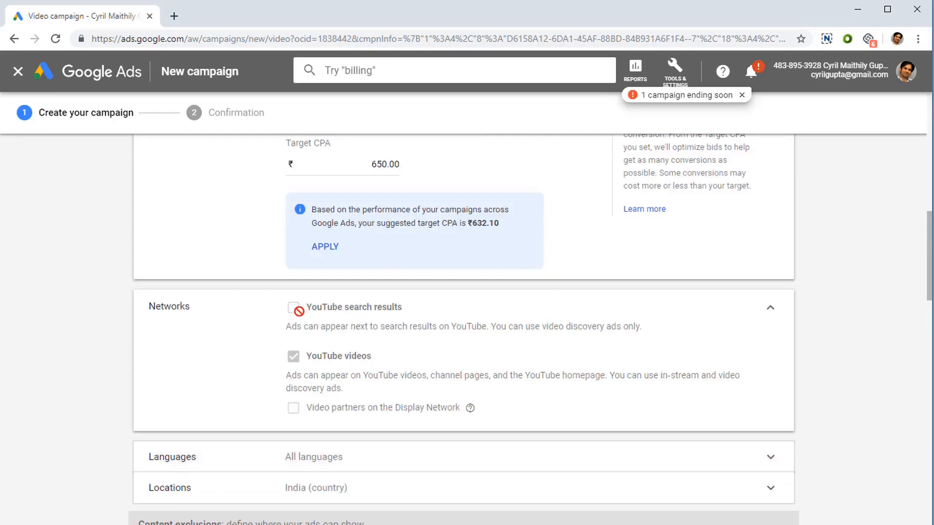
mouse_move(300, 361)
scroll(331, 373, down, 4)
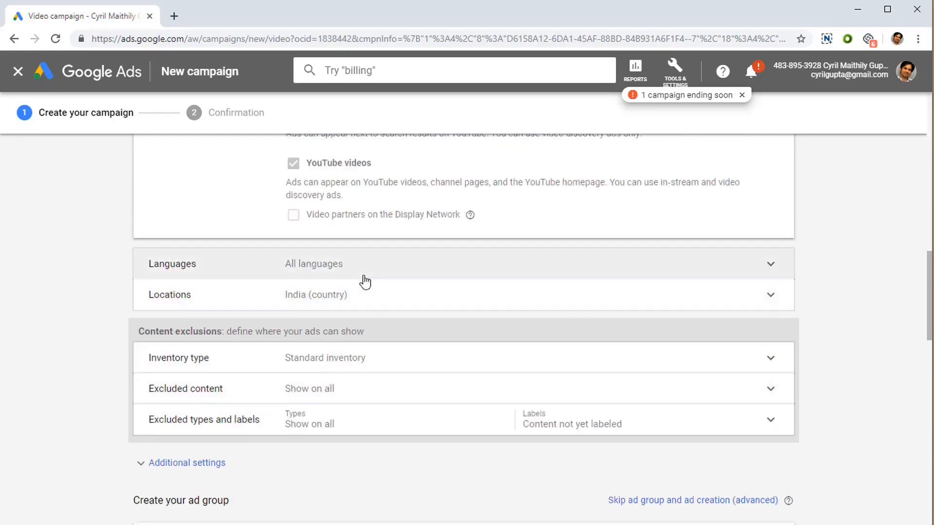
Step: Open the Languages section and browse the language list without selecting any language
click(364, 281)
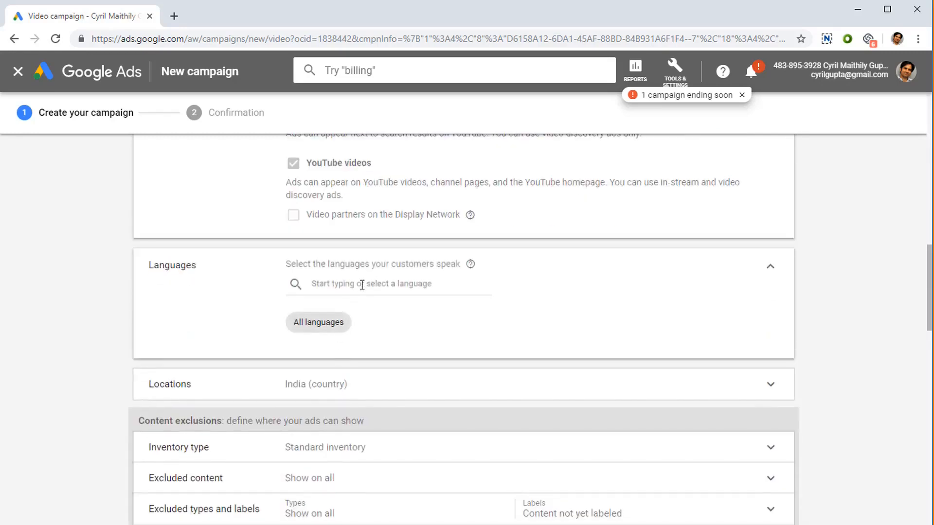
click(362, 284)
scroll(372, 336, down, 5)
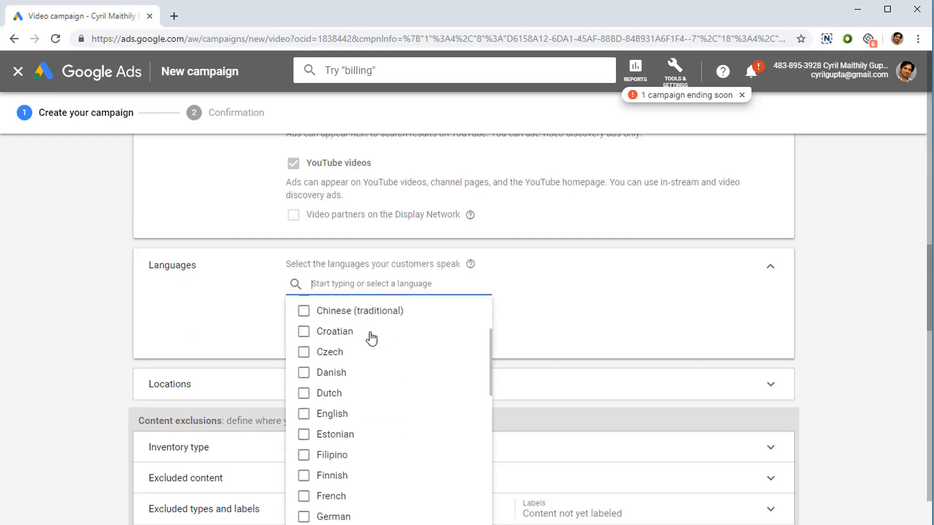
scroll(372, 340, down, 8)
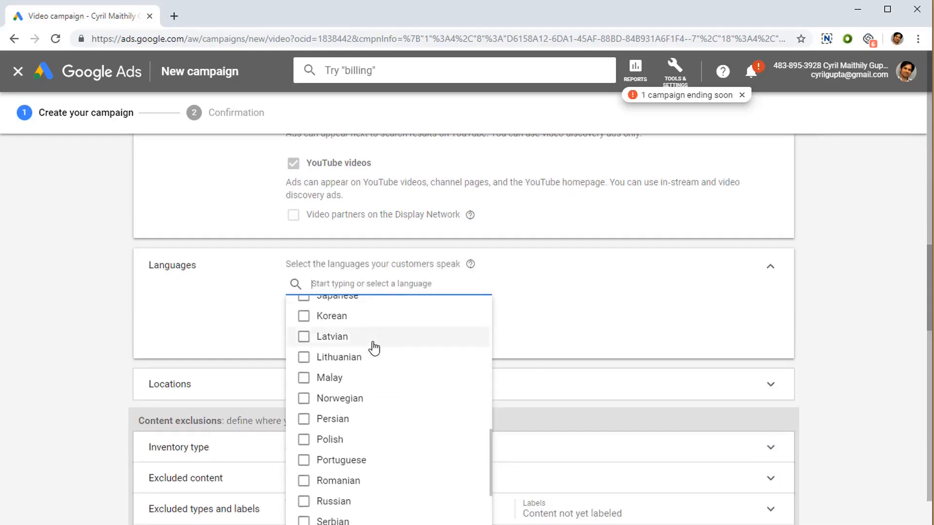
click(559, 294)
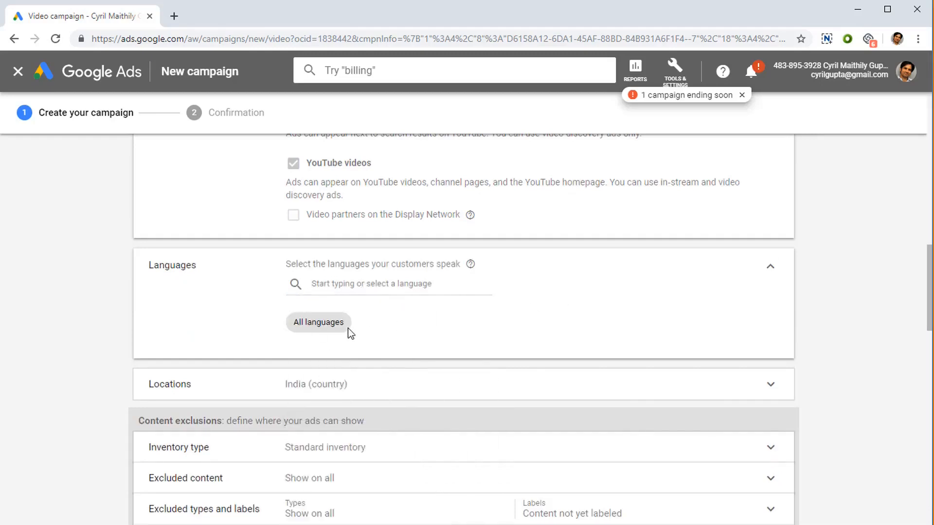
Step: Expand the Locations section and choose to enter another location to target
scroll(348, 332, down, 1)
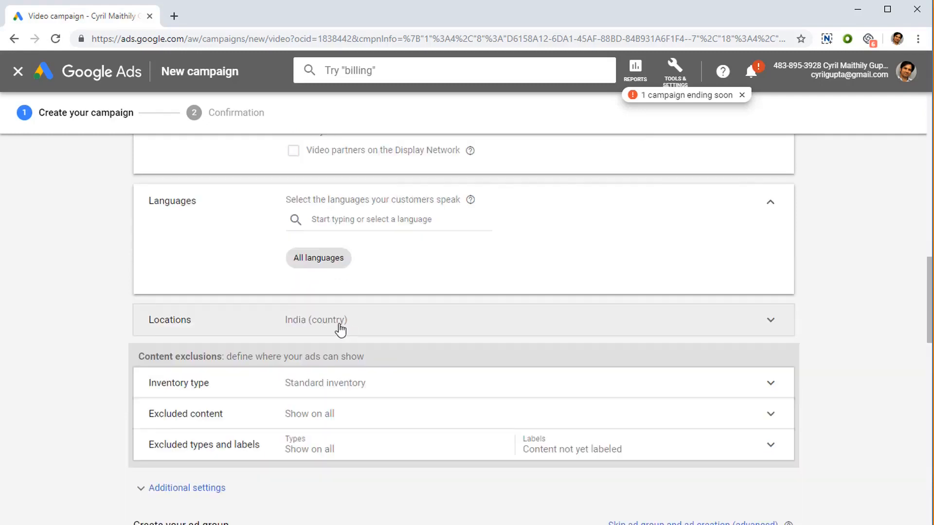
click(339, 326)
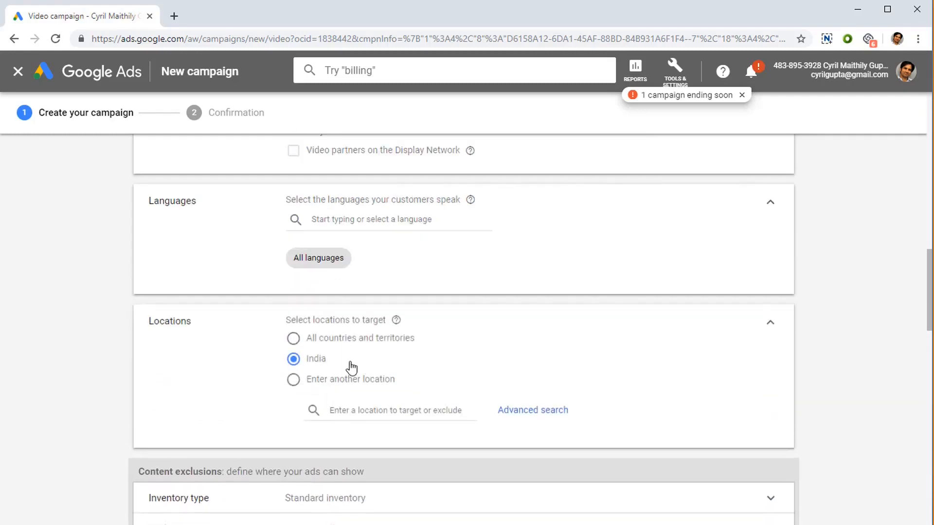
click(351, 348)
click(327, 368)
click(339, 382)
scroll(375, 393, down, 3)
click(422, 282)
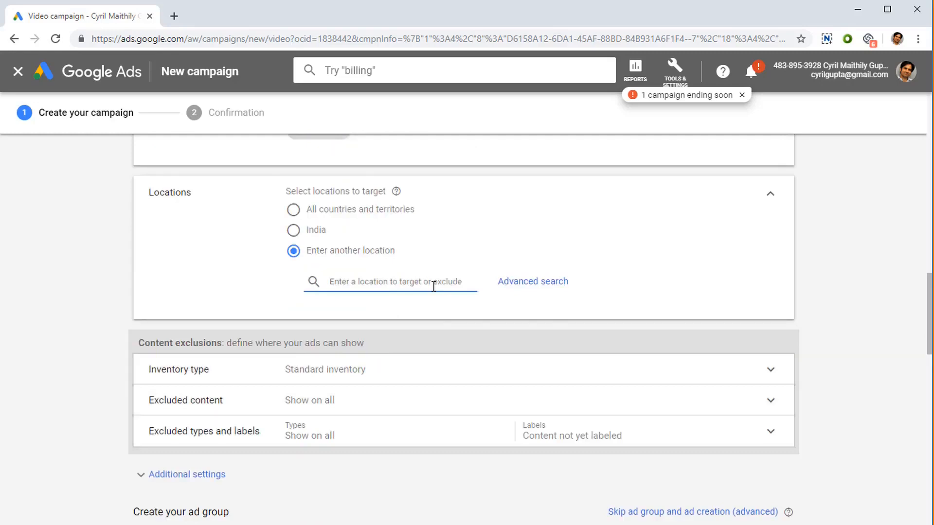
Step: Search locations for florida and then for united sta
text(flr)
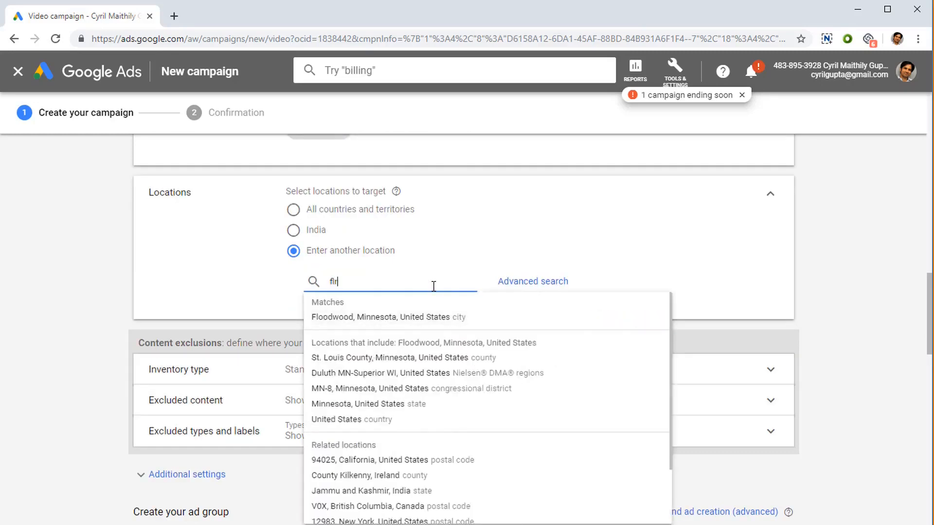
key(BackSpace)
text(orida)
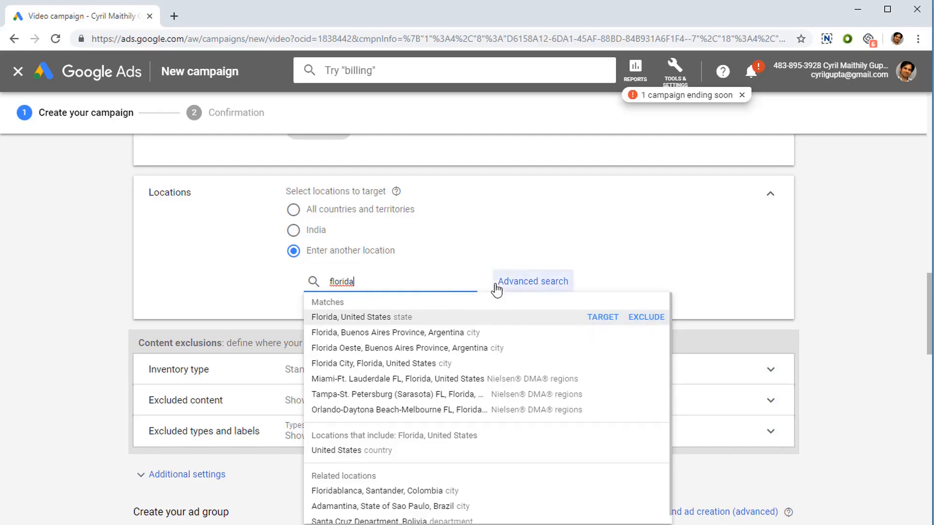
drag(355, 282, 322, 275)
text(united sta)
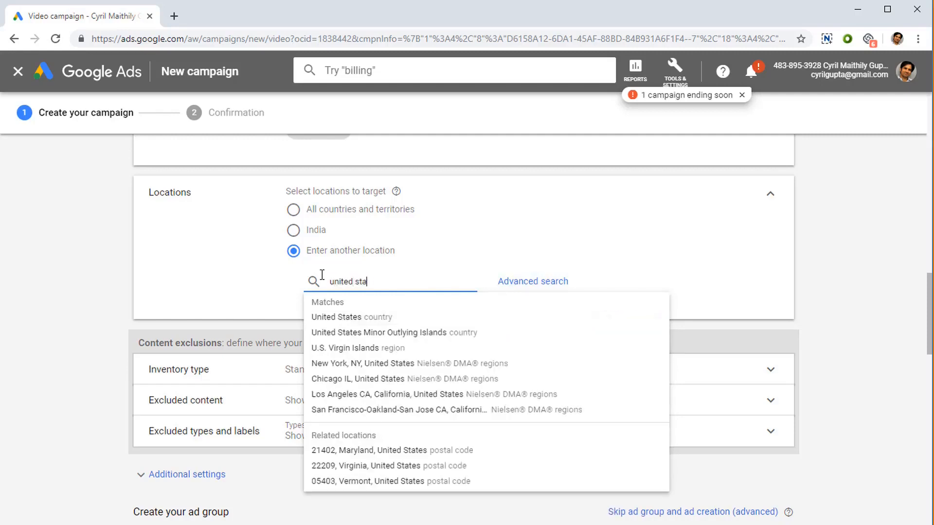
drag(408, 316, 296, 270)
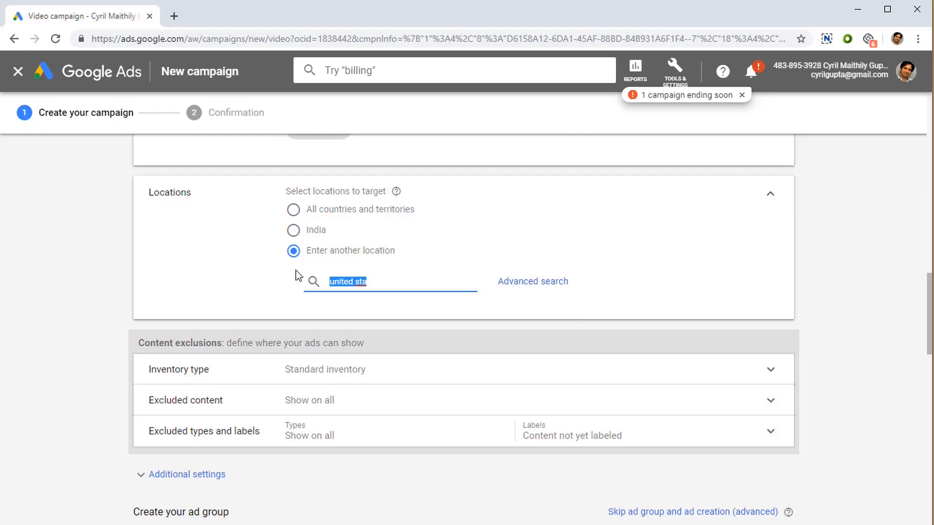
Step: Review the inventory type options and expand the Excluded content categories
scroll(311, 292, down, 3)
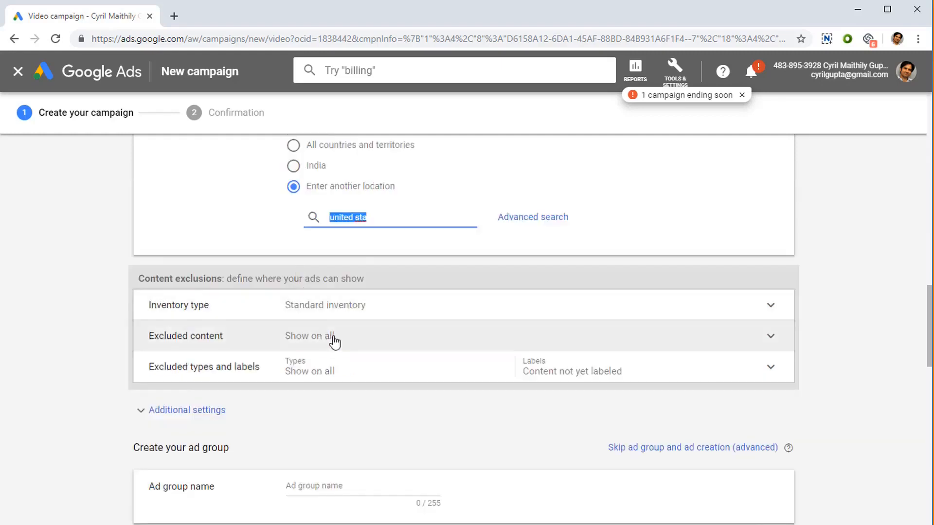
click(350, 315)
scroll(349, 311, down, 3)
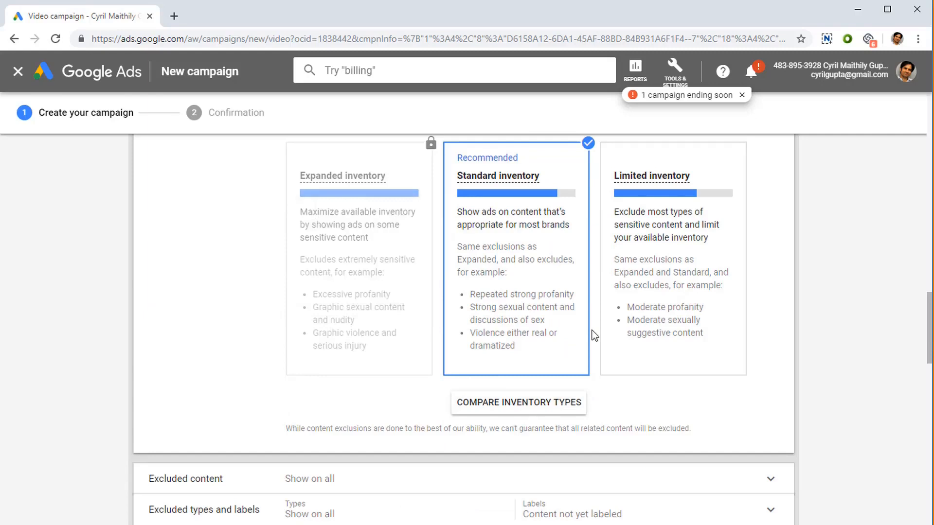
mouse_move(411, 332)
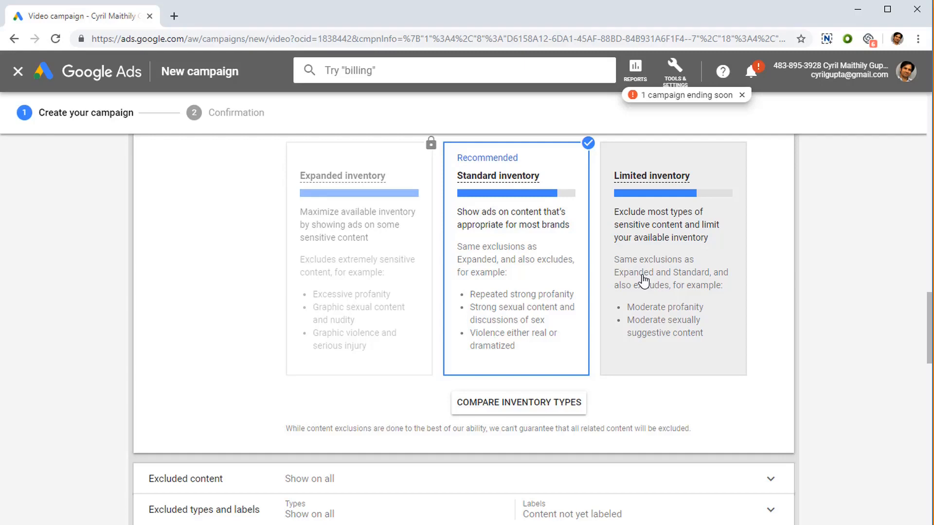
scroll(564, 330, down, 2)
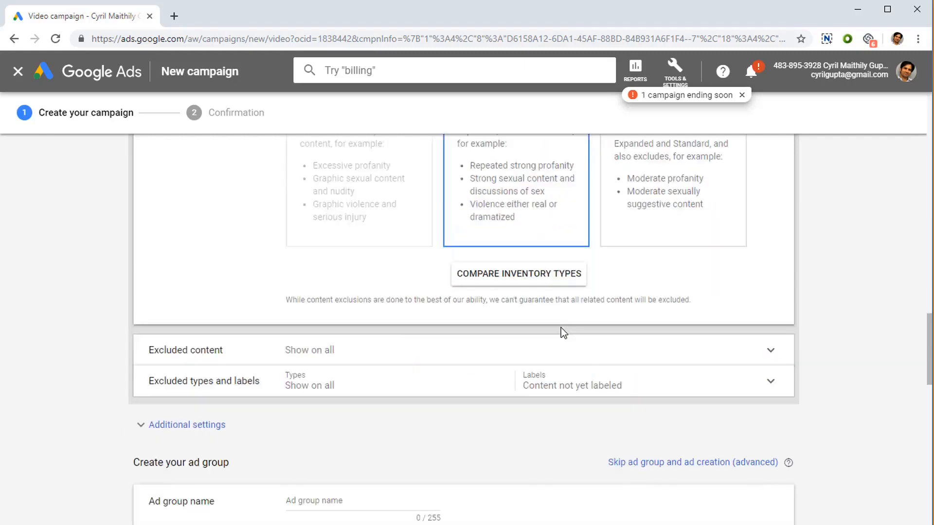
scroll(563, 332, down, 2)
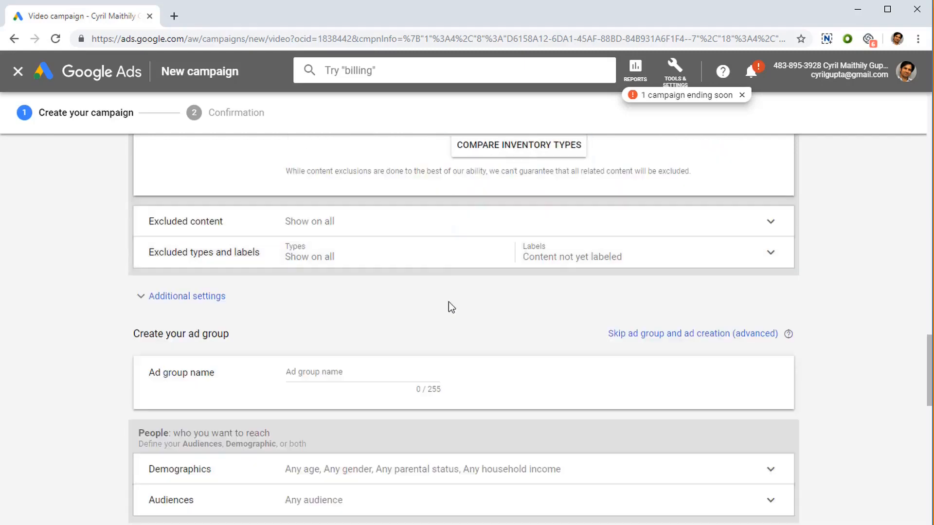
click(466, 225)
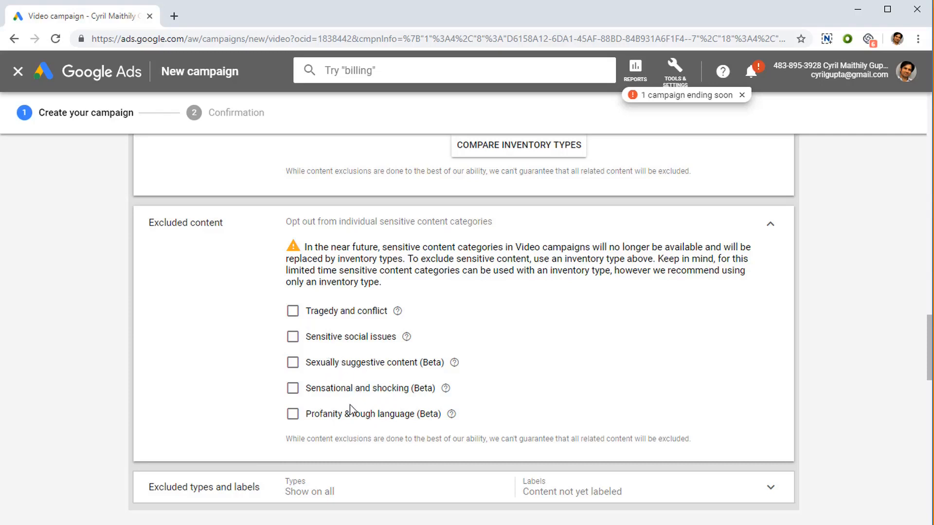
Step: Expand Excluded types and labels and review the content types and digital labels to exclude
scroll(360, 400, down, 1)
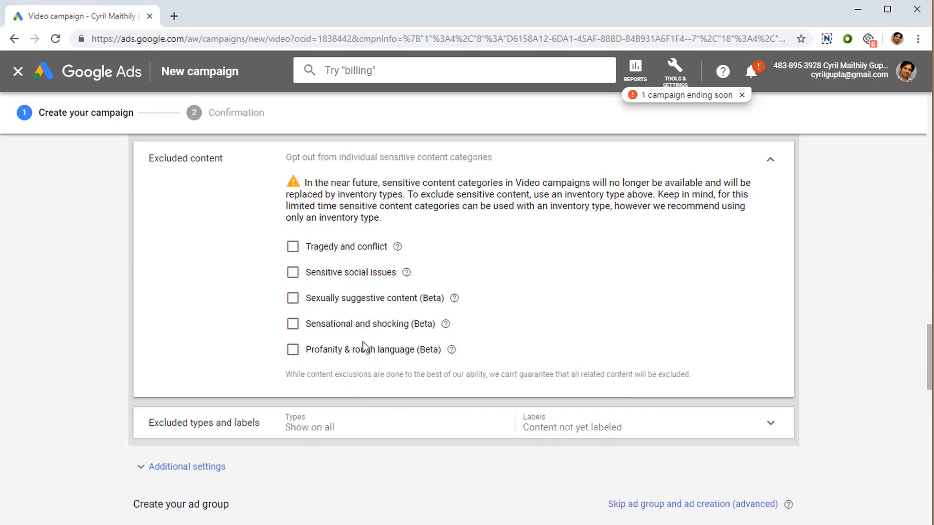
click(372, 438)
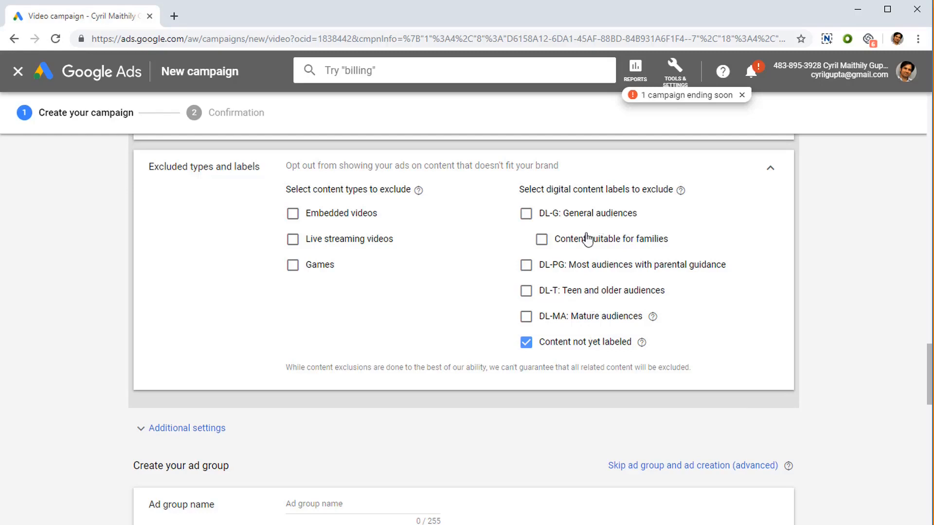
scroll(565, 241, down, 3)
scroll(564, 243, up, 4)
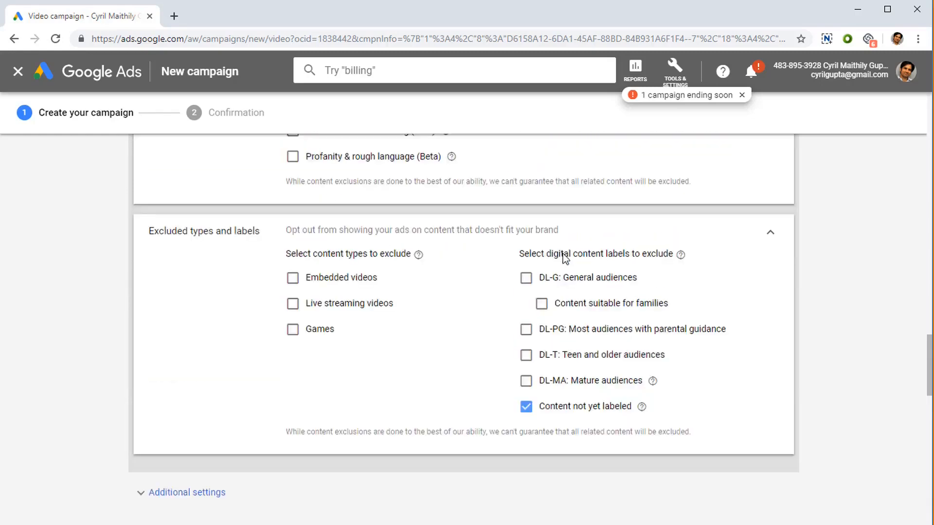
scroll(563, 255, down, 1)
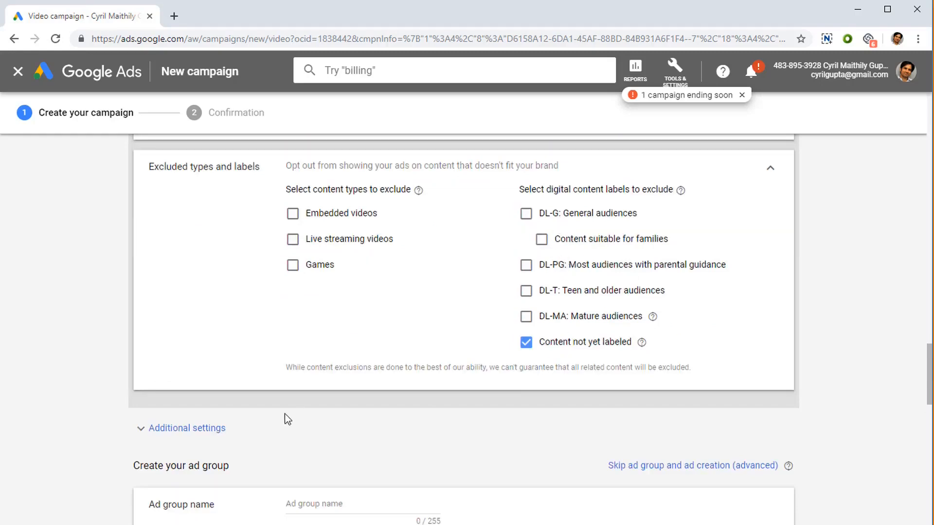
scroll(302, 402, down, 3)
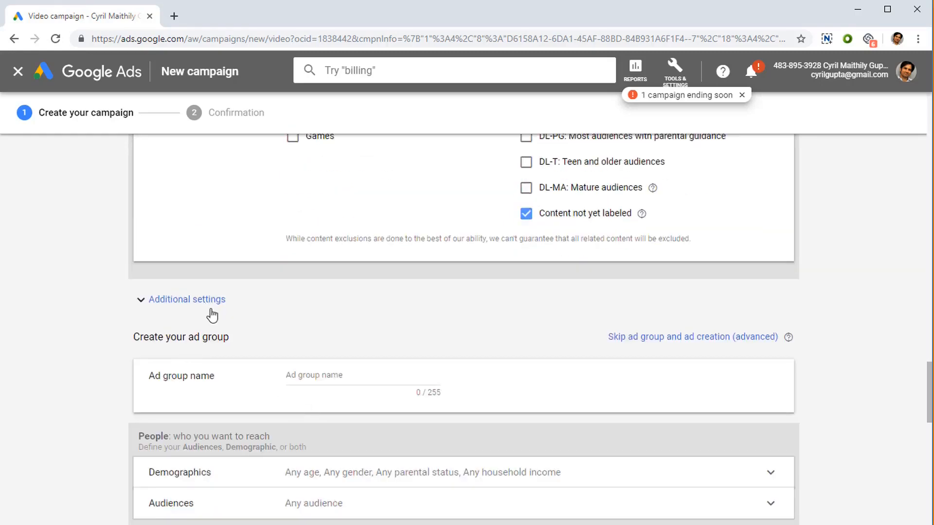
scroll(383, 381, up, 8)
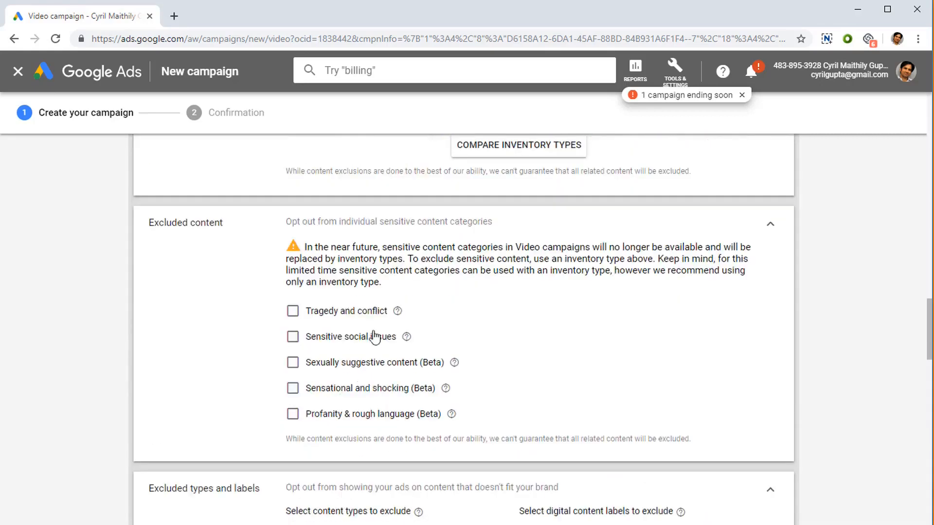
scroll(350, 403, down, 8)
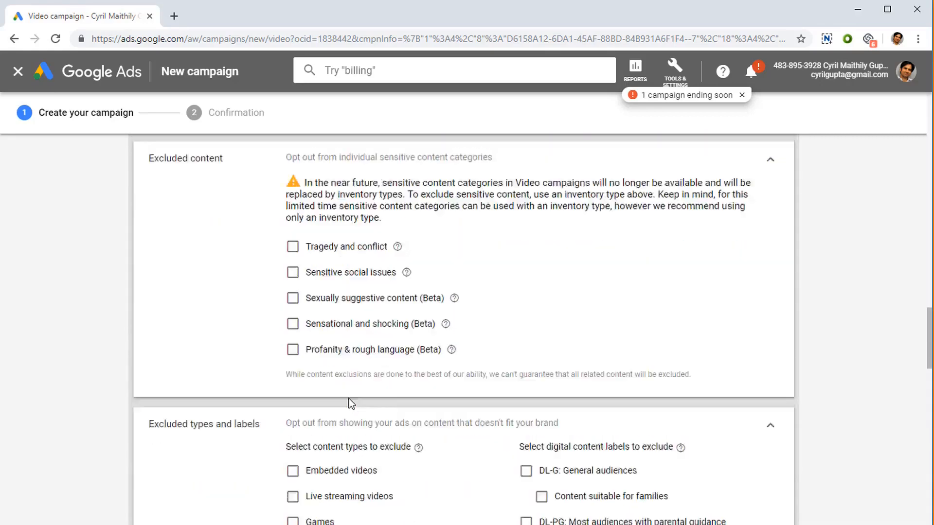
scroll(263, 340, down, 1)
Step: Expand Additional settings, review the device targeting options keeping all eligible devices, and open Frequency capping
click(223, 300)
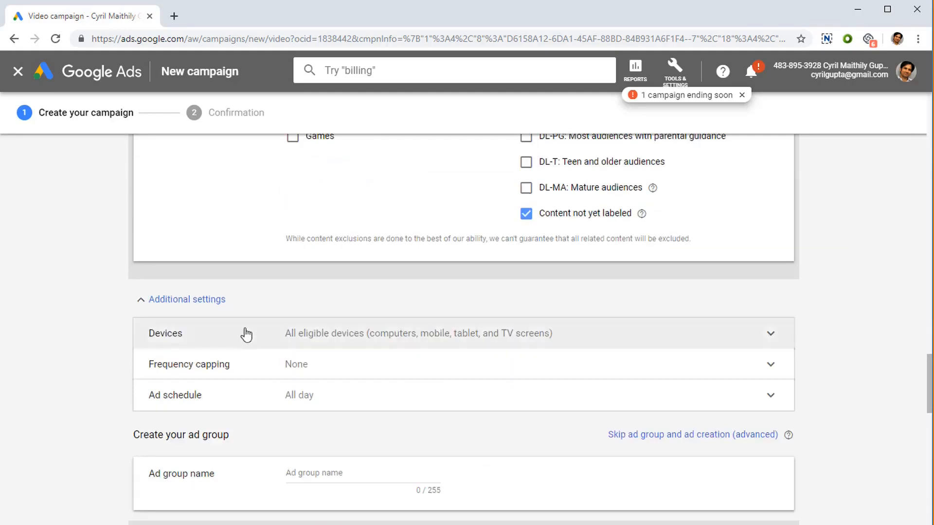
scroll(253, 340, down, 3)
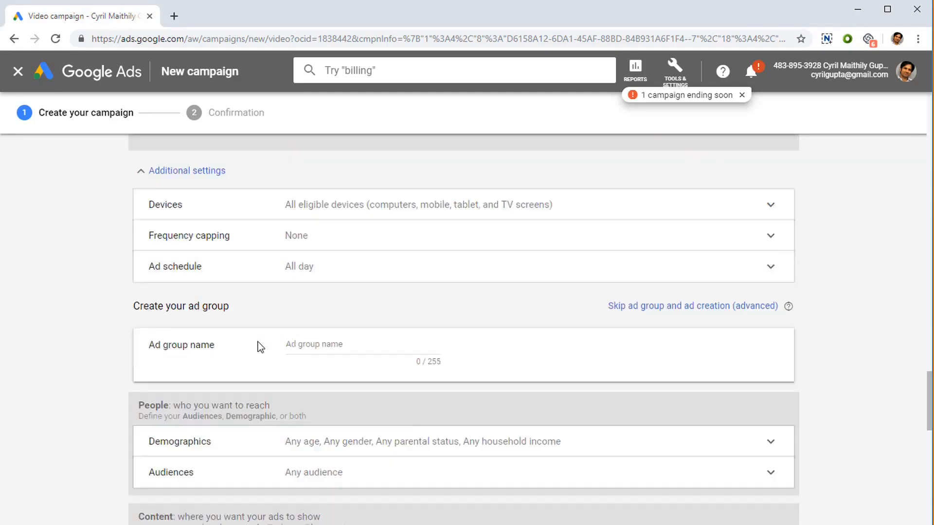
click(387, 220)
click(368, 243)
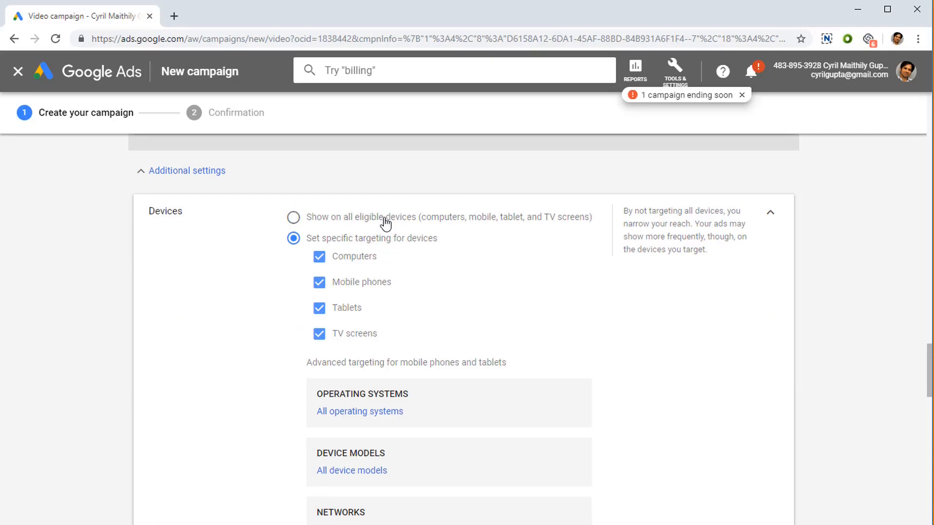
click(385, 223)
scroll(377, 253, down, 1)
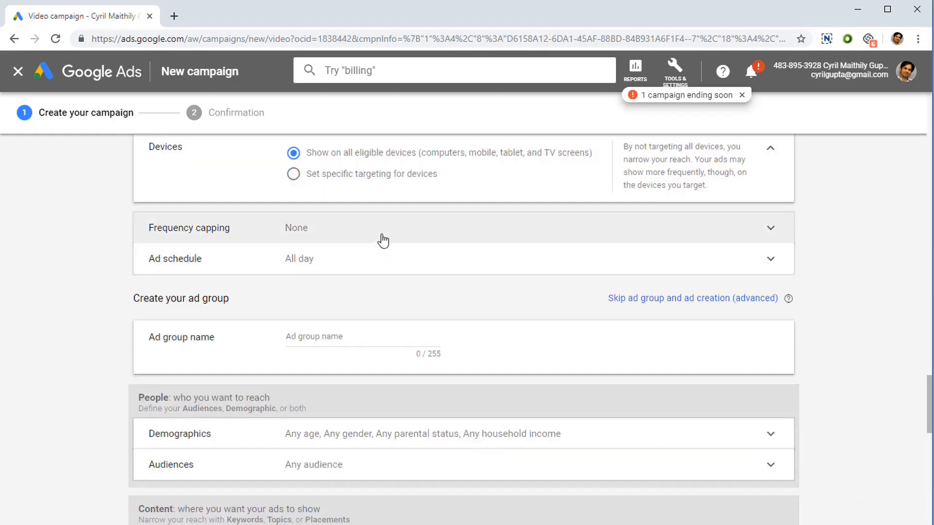
click(383, 234)
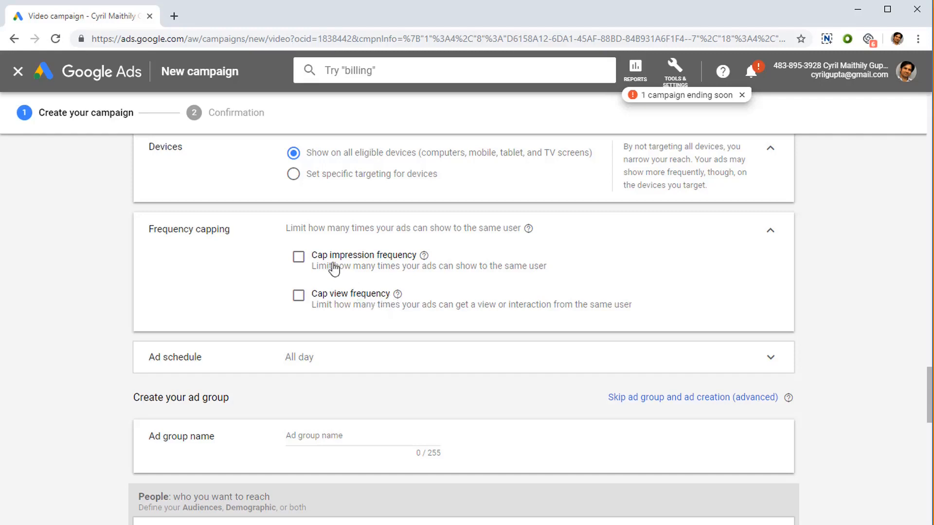
Step: Try an impression frequency cap of 5 per day at campaign level, reviewing the frequency and level options, then clear it
click(298, 258)
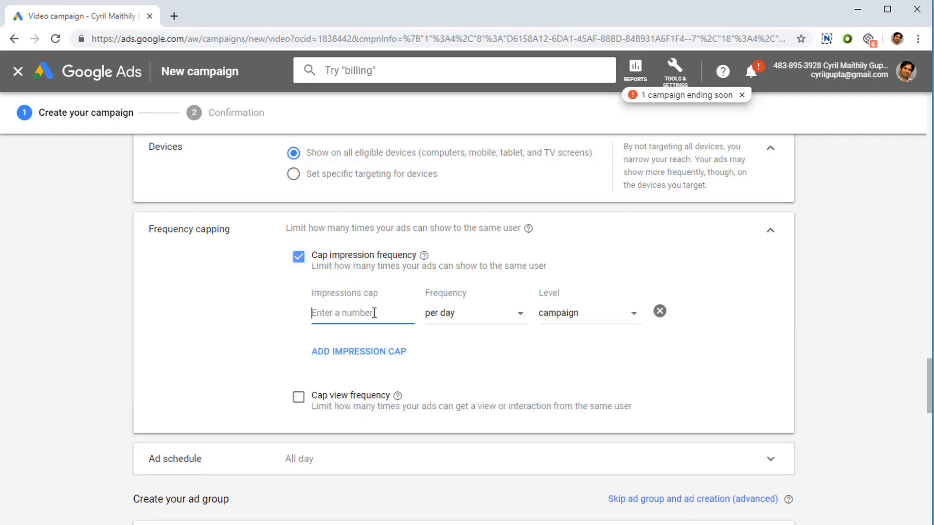
text(5)
click(445, 321)
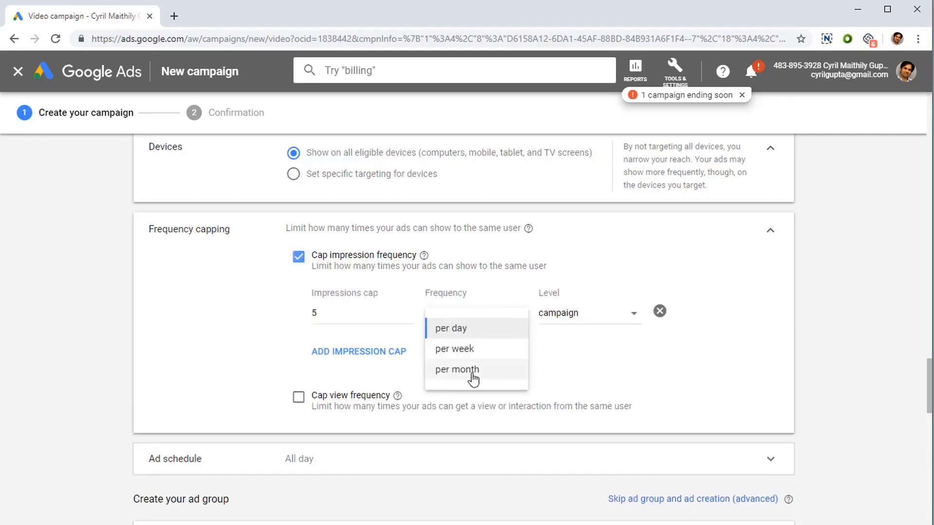
click(590, 322)
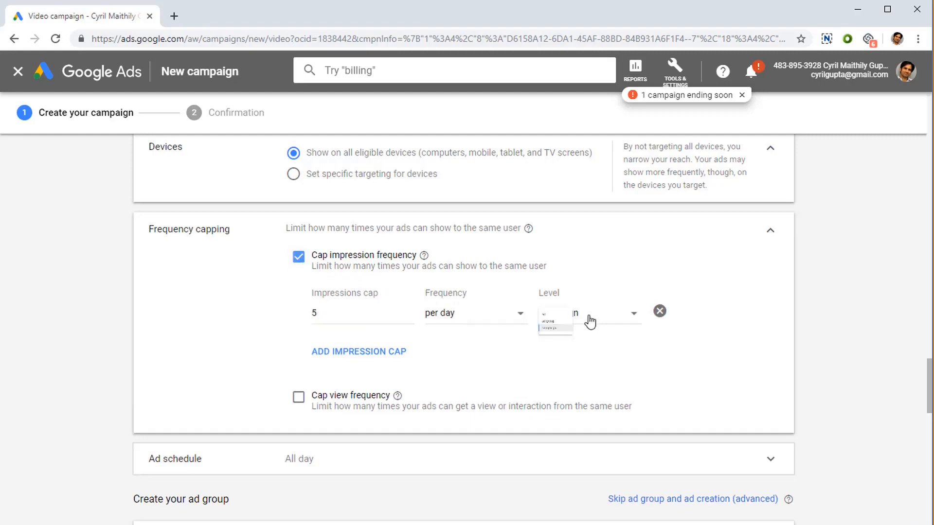
click(391, 321)
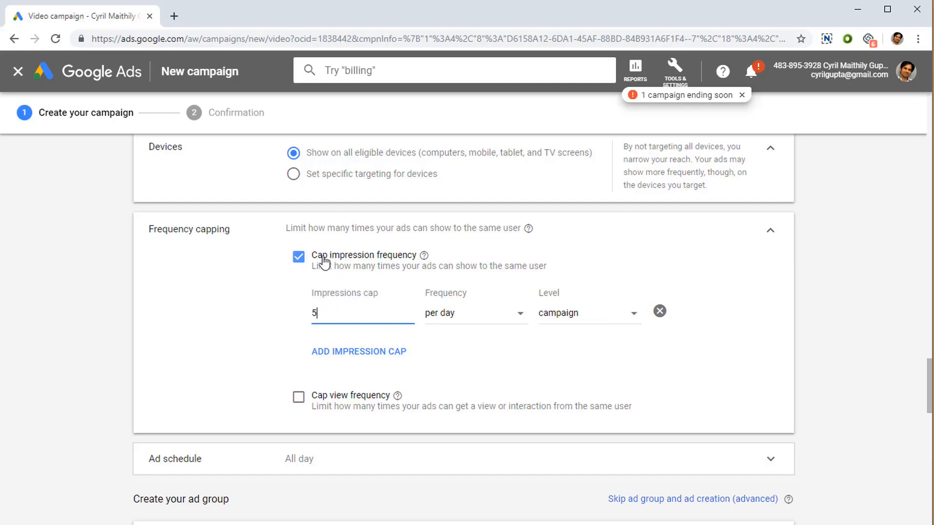
click(321, 273)
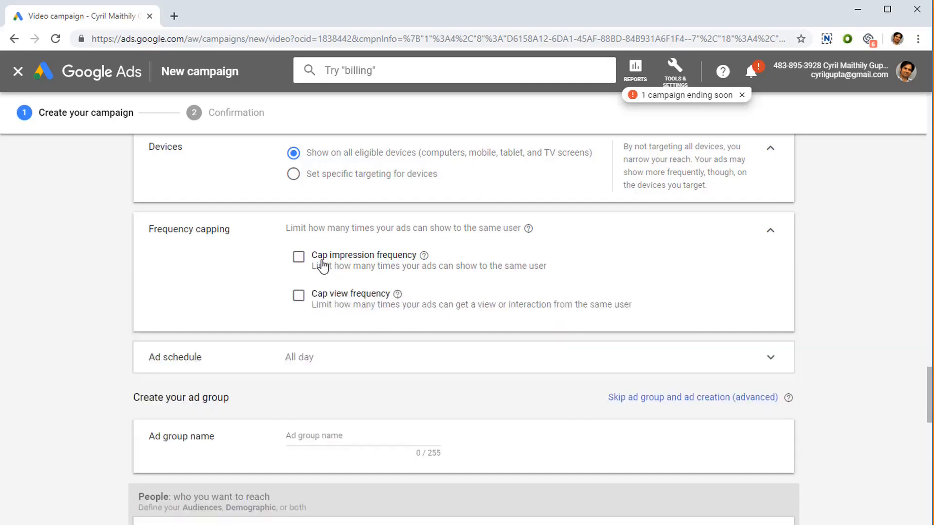
Step: Try a view frequency cap of 3, then clear it again
click(340, 303)
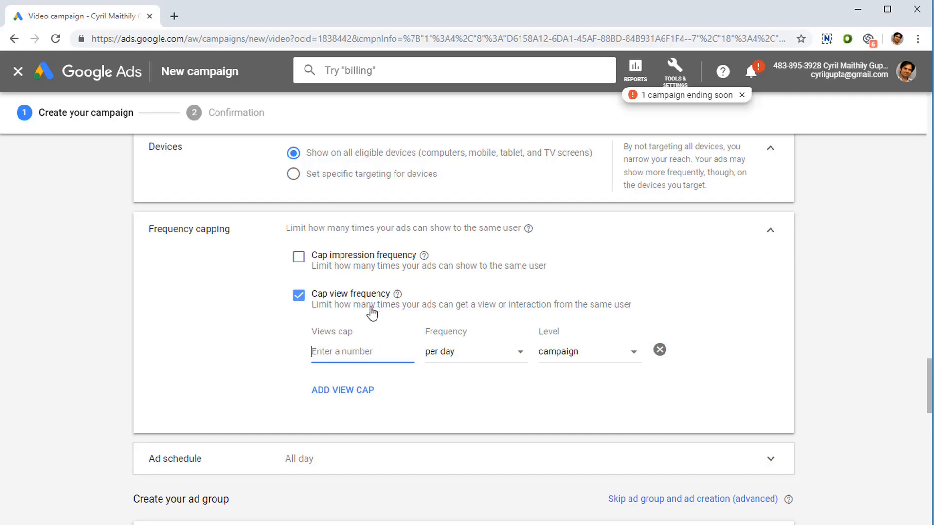
text(3)
click(305, 295)
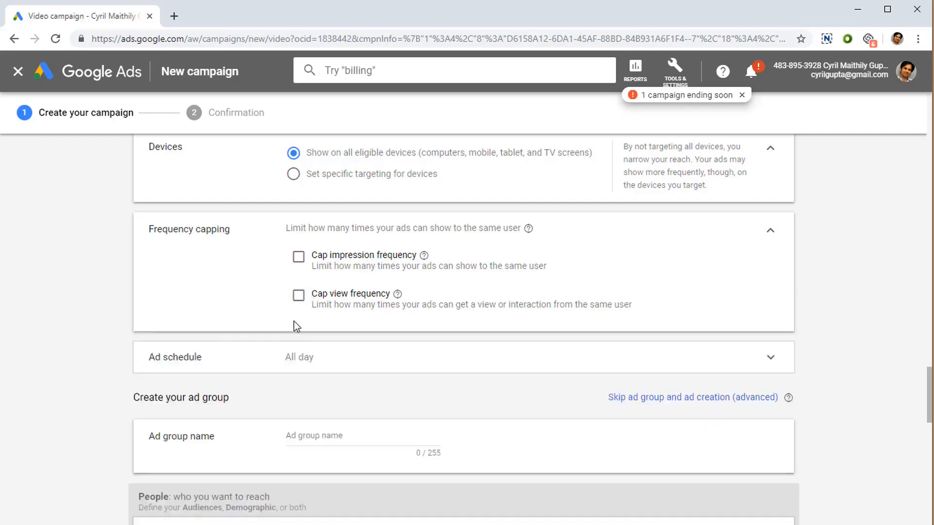
Step: Expand Ad schedule and review its all-days time range
scroll(312, 292, down, 4)
click(370, 180)
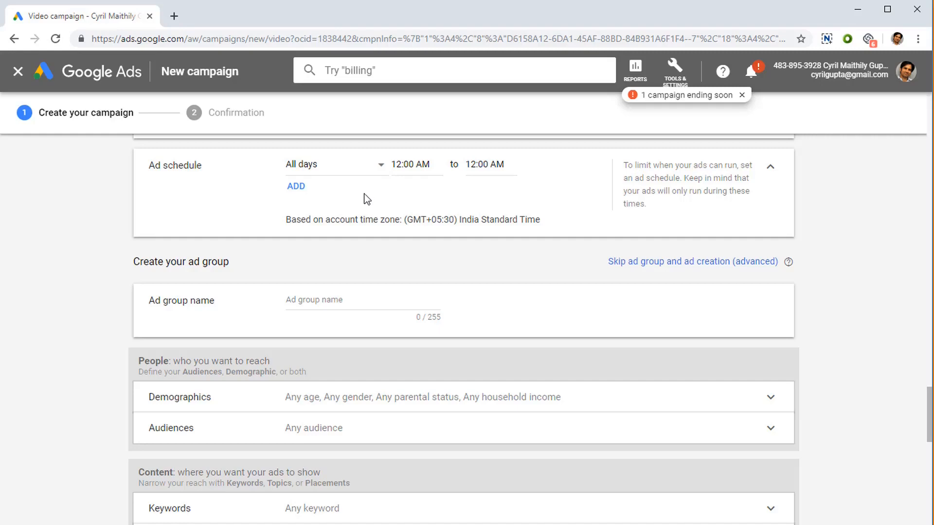
scroll(340, 204, down, 3)
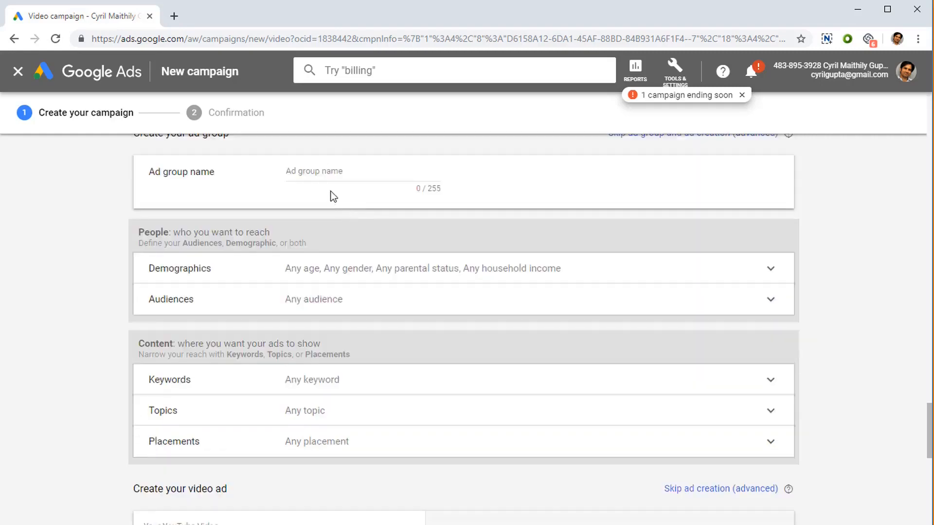
click(337, 180)
Step: Expand Demographics and review the gender, age, parental status and household income targeting options
scroll(367, 282, down, 1)
click(387, 215)
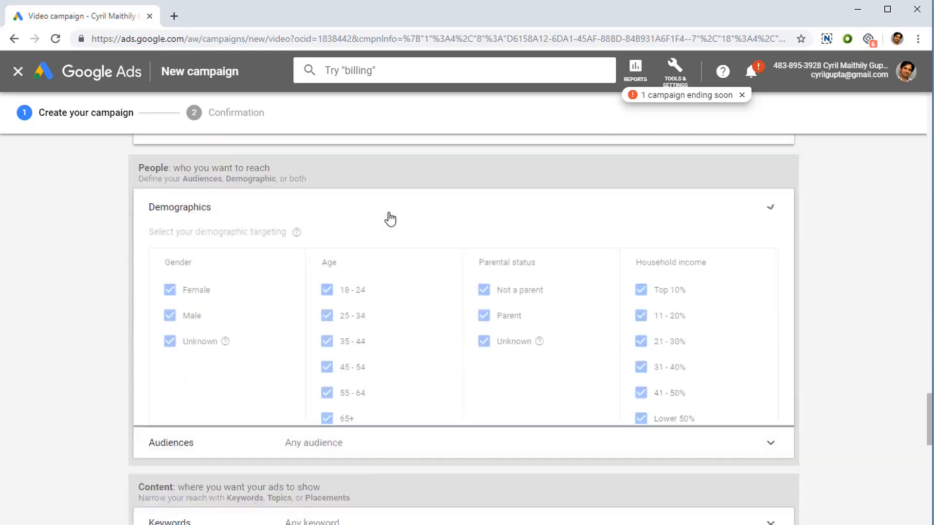
scroll(328, 350, down, 2)
scroll(198, 338, up, 2)
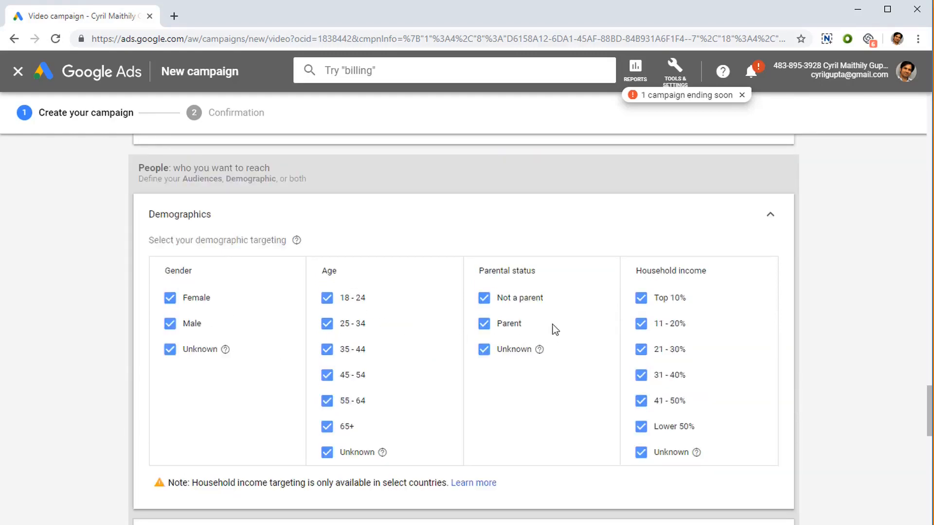
scroll(642, 348, down, 1)
scroll(650, 340, down, 2)
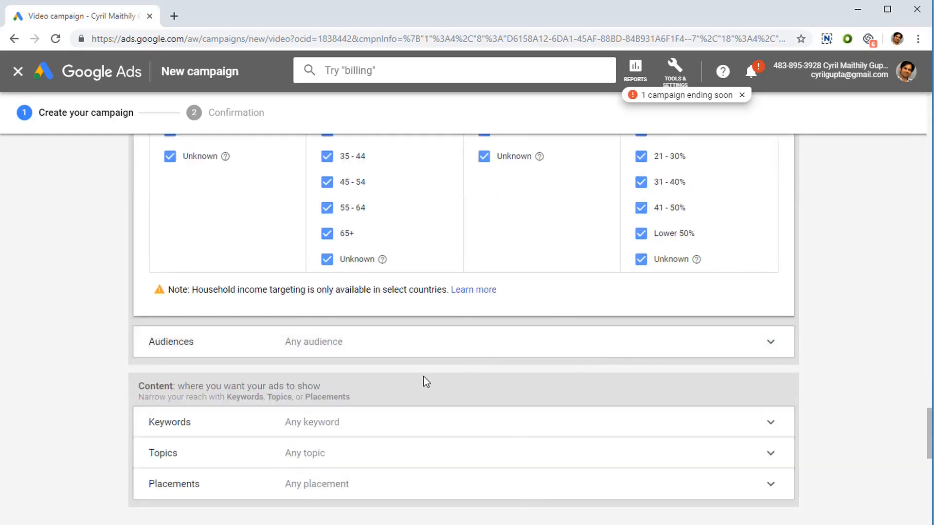
scroll(692, 409, up, 1)
scroll(682, 365, up, 2)
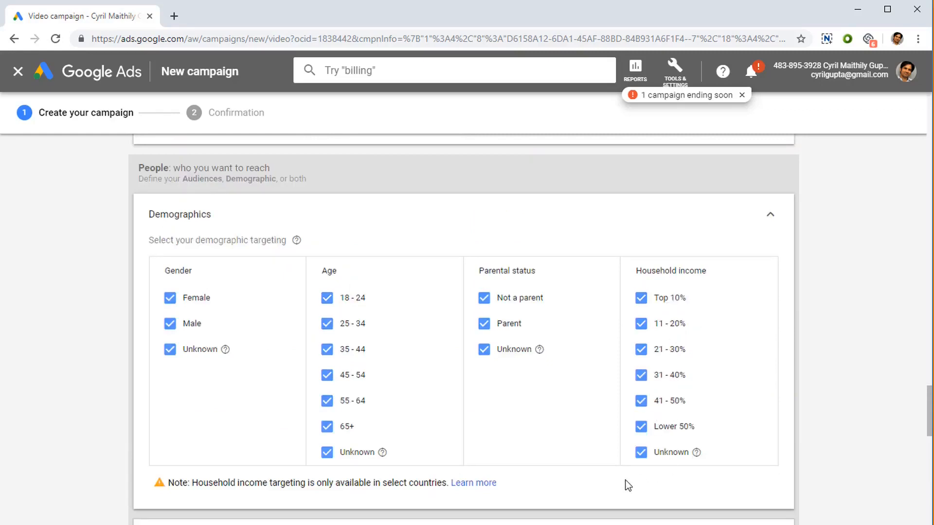
scroll(478, 439, down, 2)
Step: Expand Audiences and browse the available website visitor audience lists
click(461, 416)
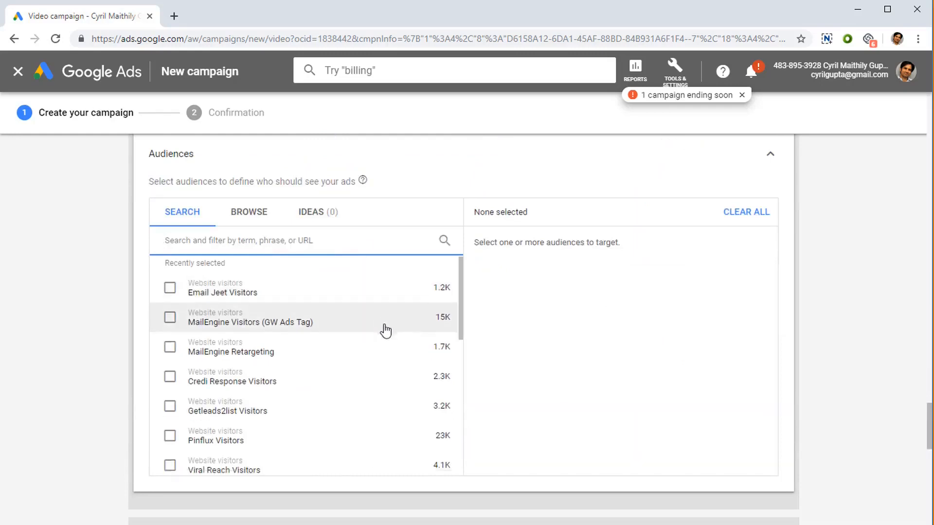
scroll(382, 327, down, 10)
scroll(386, 332, up, 10)
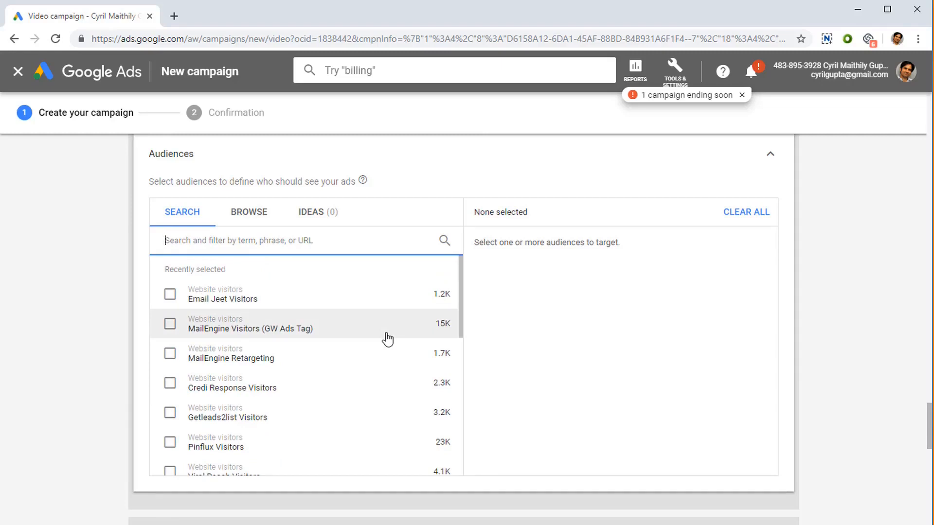
scroll(388, 339, down, 4)
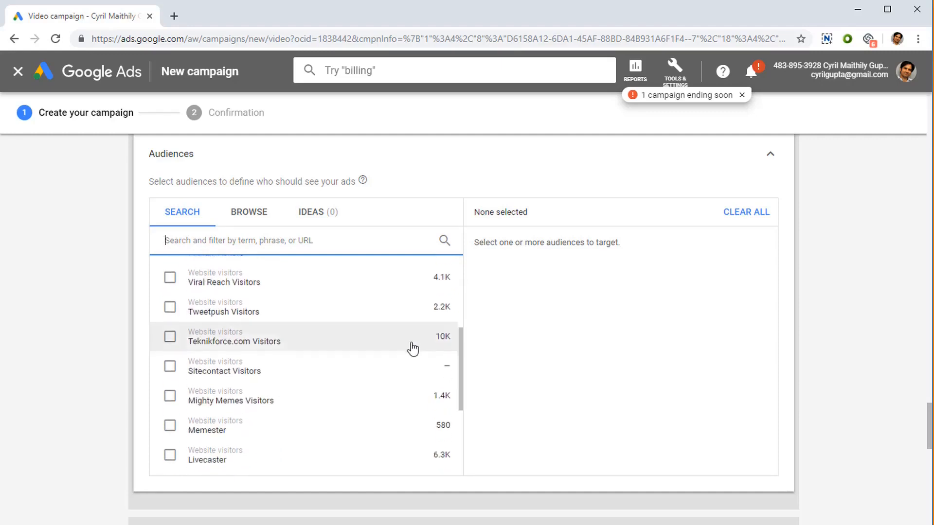
scroll(413, 349, down, 10)
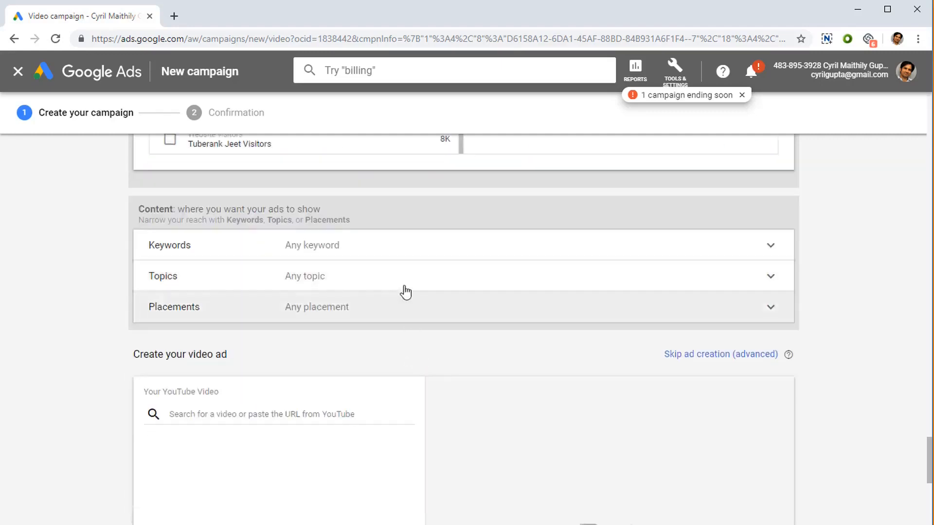
Step: Expand Keywords and review the keyword entry box and keyword ideas area
click(408, 255)
scroll(394, 350, down, 3)
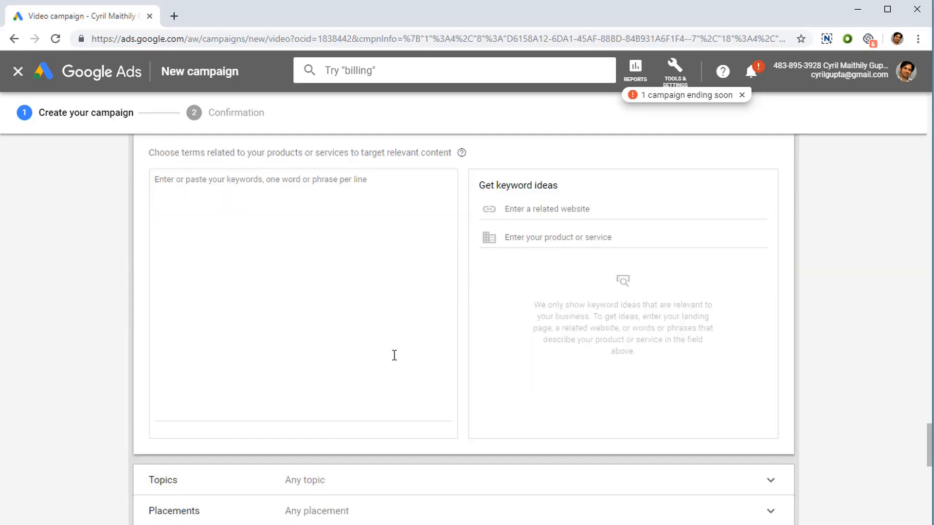
click(381, 331)
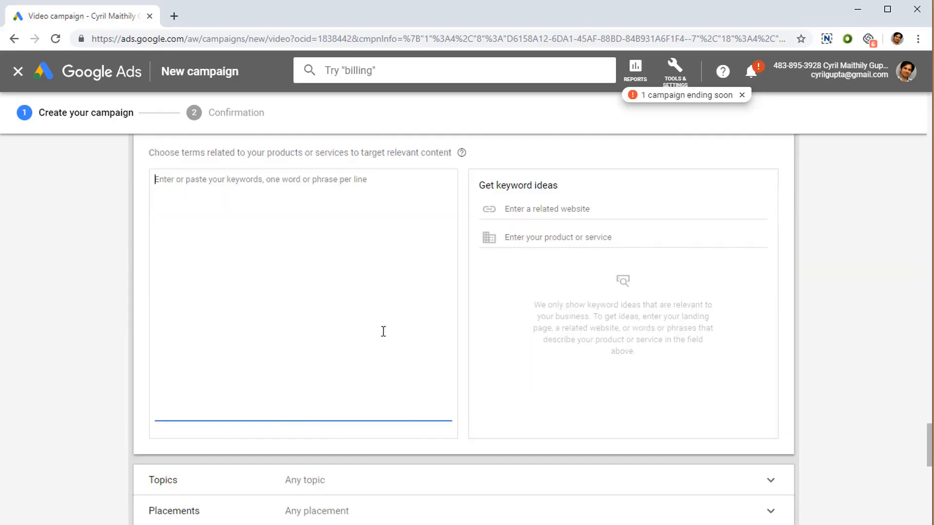
scroll(381, 331, up, 3)
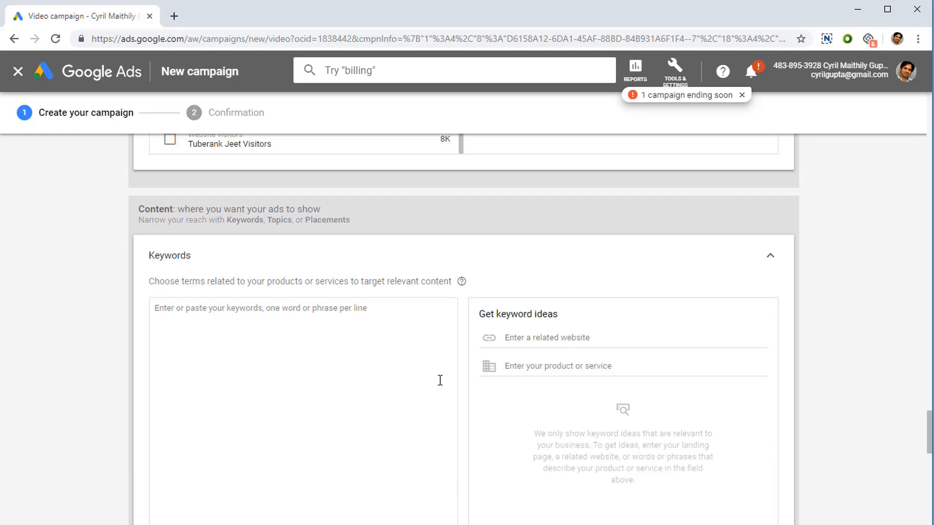
scroll(440, 380, down, 5)
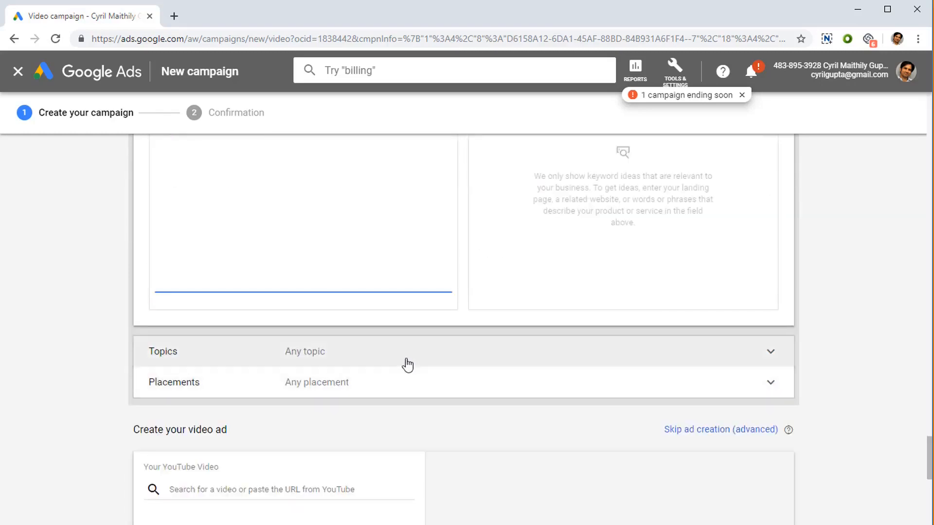
Step: Expand Topics and scroll through the list of topic categories
click(411, 366)
scroll(403, 403, down, 10)
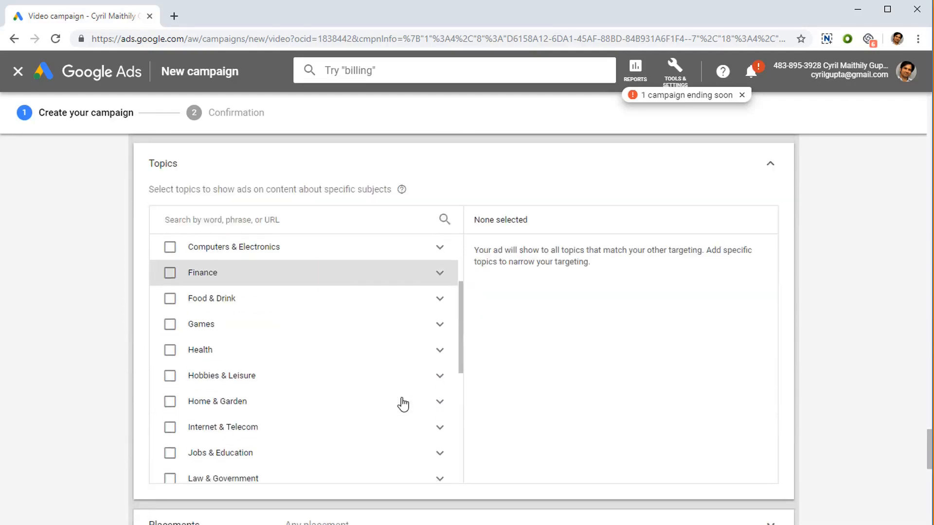
scroll(528, 444, down, 4)
scroll(396, 392, up, 4)
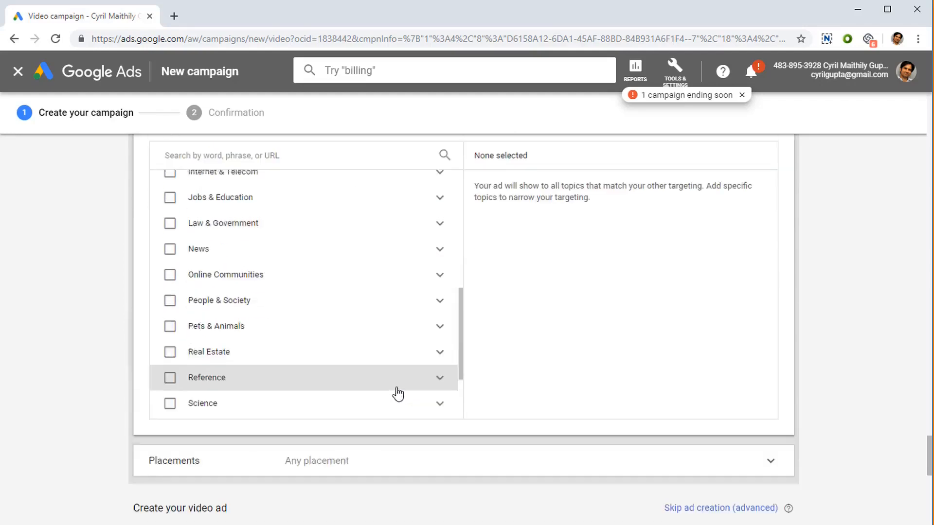
scroll(396, 394, up, 5)
scroll(305, 371, up, 5)
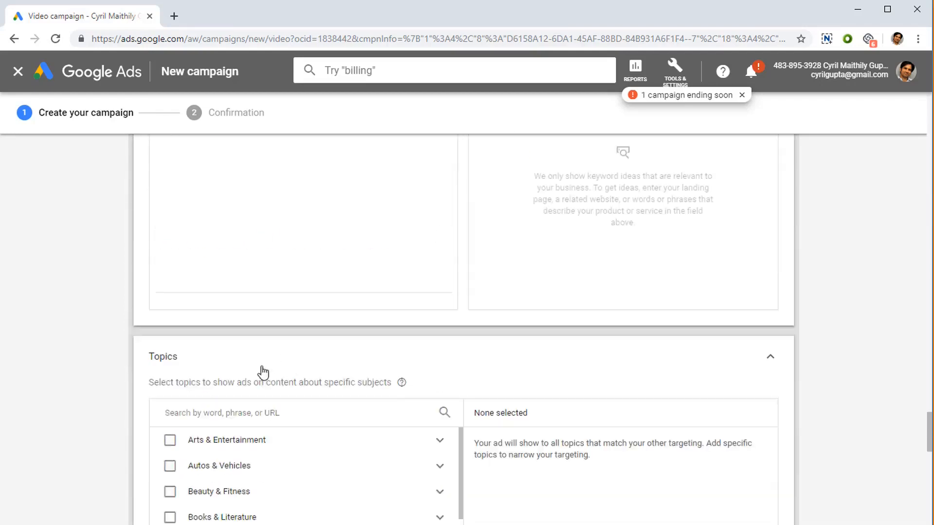
scroll(305, 435, down, 8)
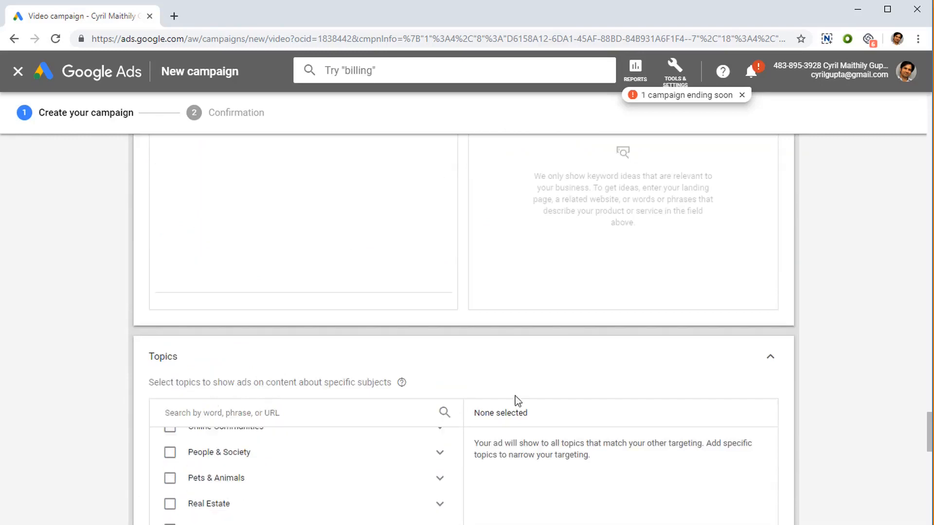
scroll(515, 396, down, 4)
scroll(477, 375, down, 4)
scroll(403, 316, up, 10)
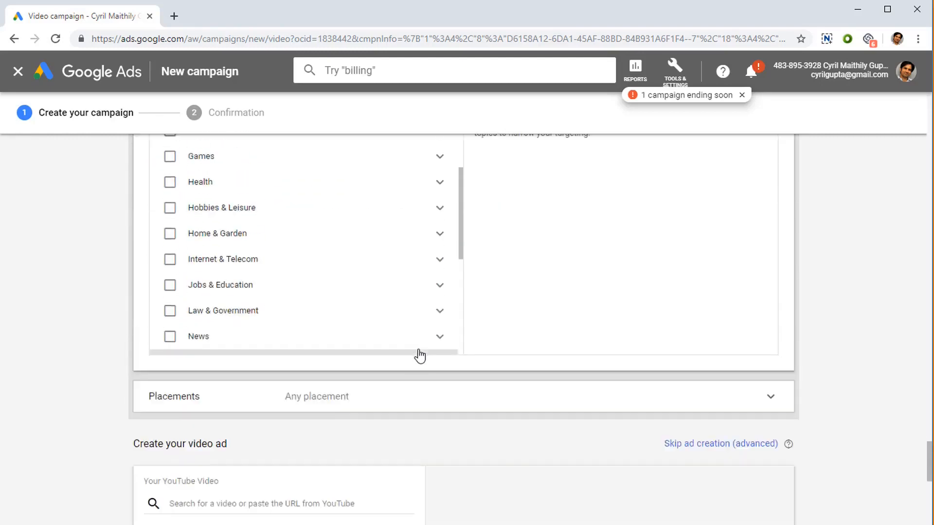
scroll(397, 324, up, 5)
scroll(398, 419, down, 3)
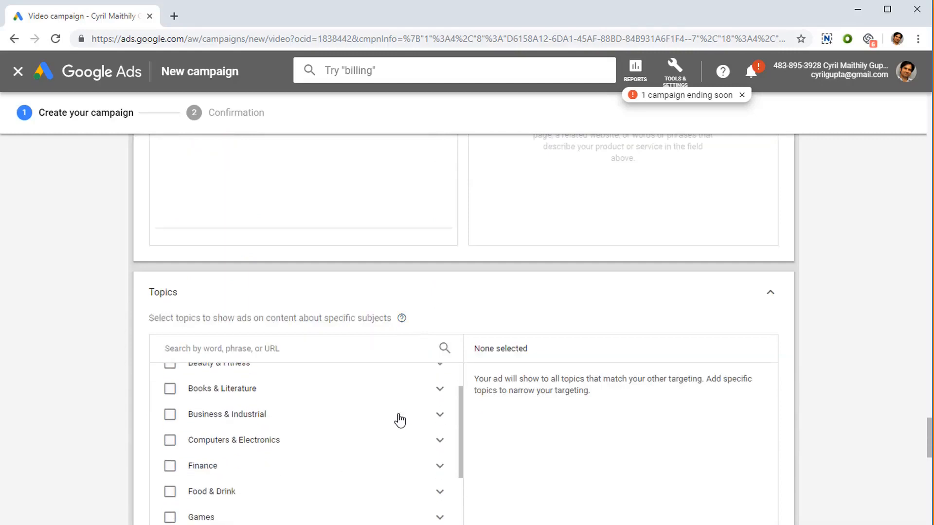
scroll(397, 422, down, 6)
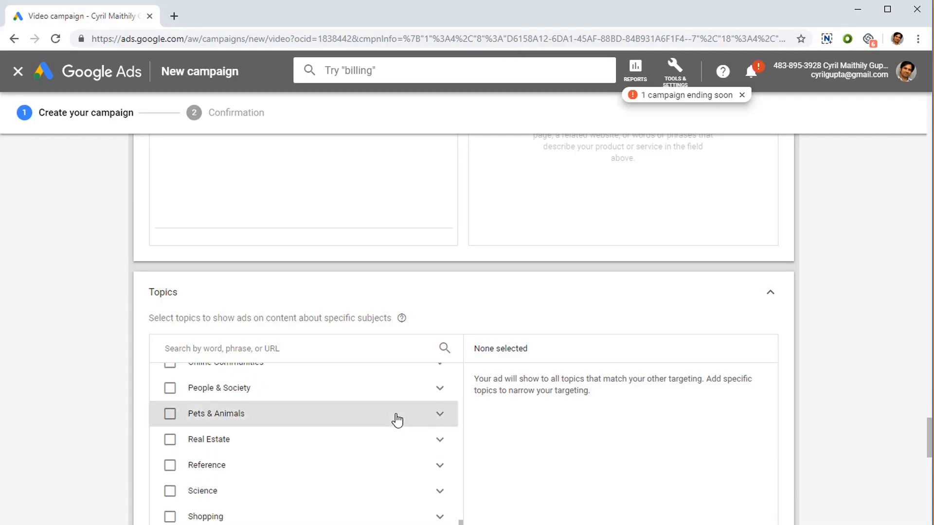
scroll(397, 419, down, 6)
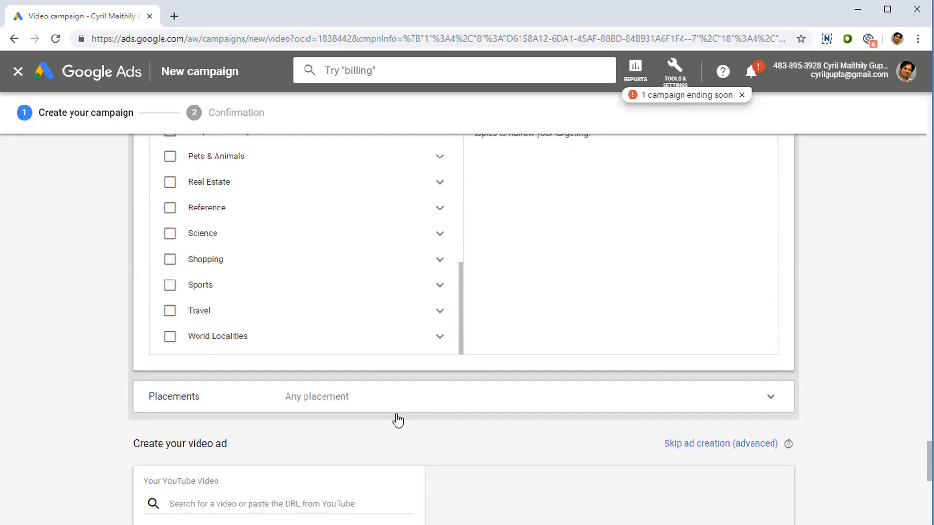
scroll(398, 419, down, 1)
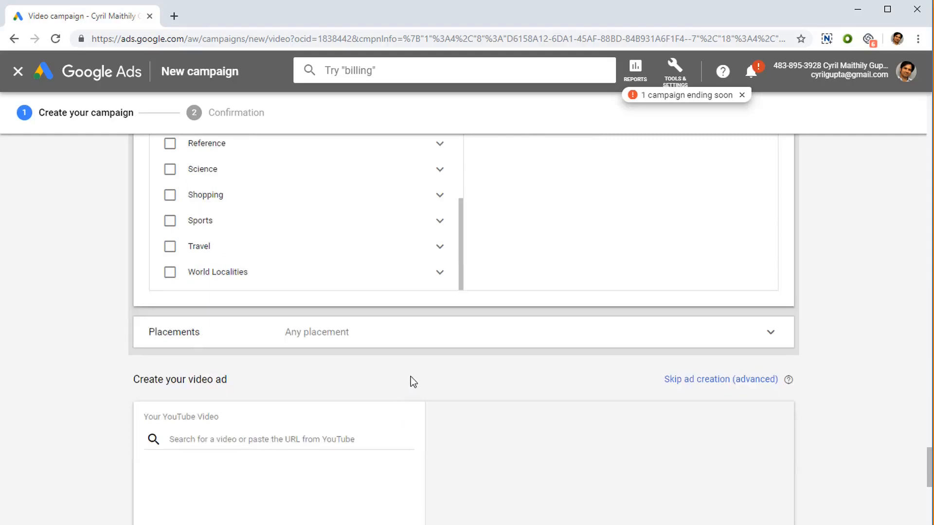
Step: Expand Placements and browse the YouTube channels and YouTube videos placement categories
click(429, 346)
scroll(435, 360, down, 3)
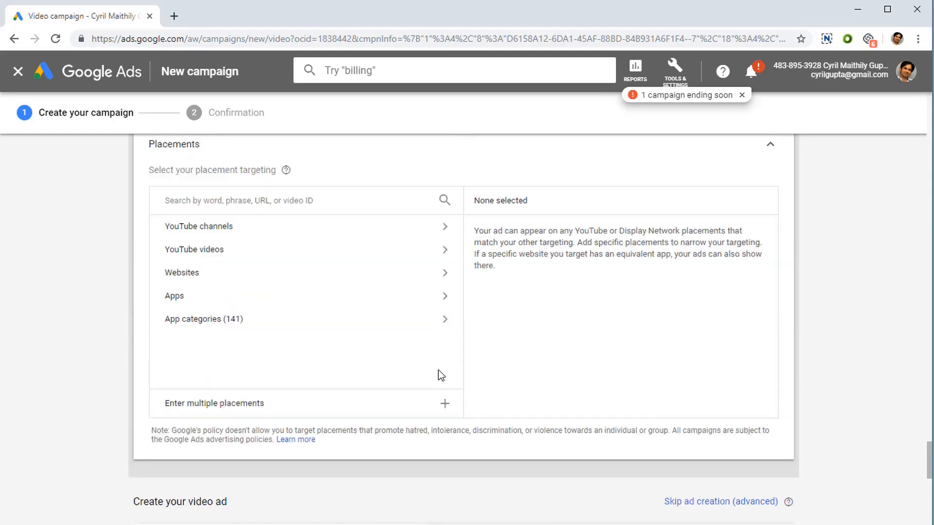
click(298, 241)
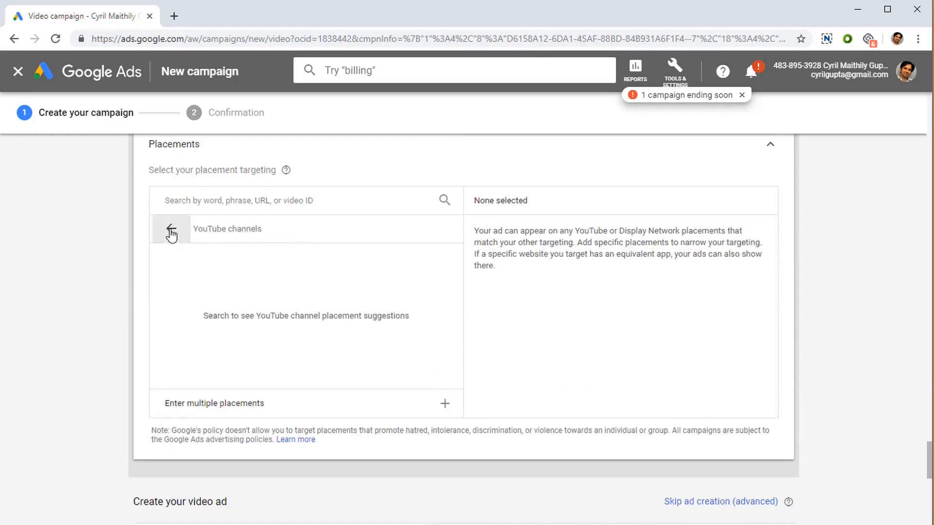
click(169, 228)
click(194, 258)
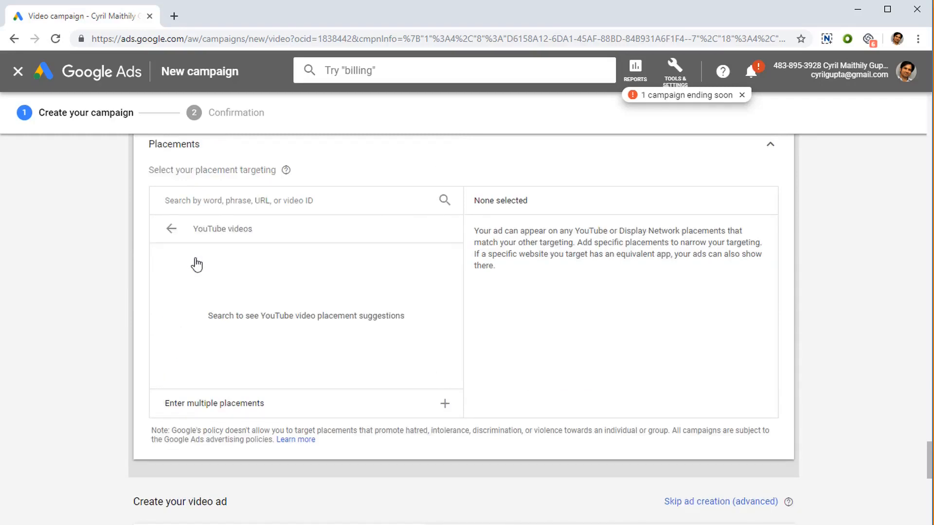
click(170, 231)
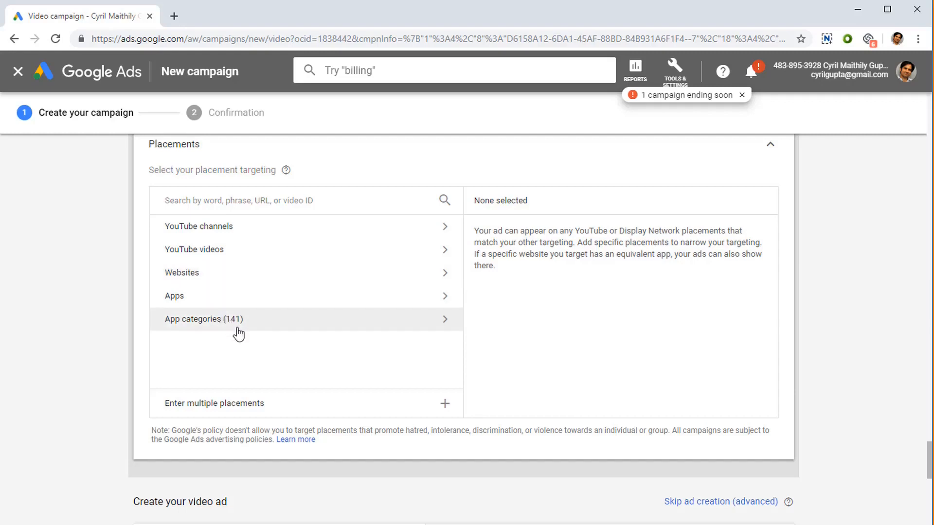
click(284, 242)
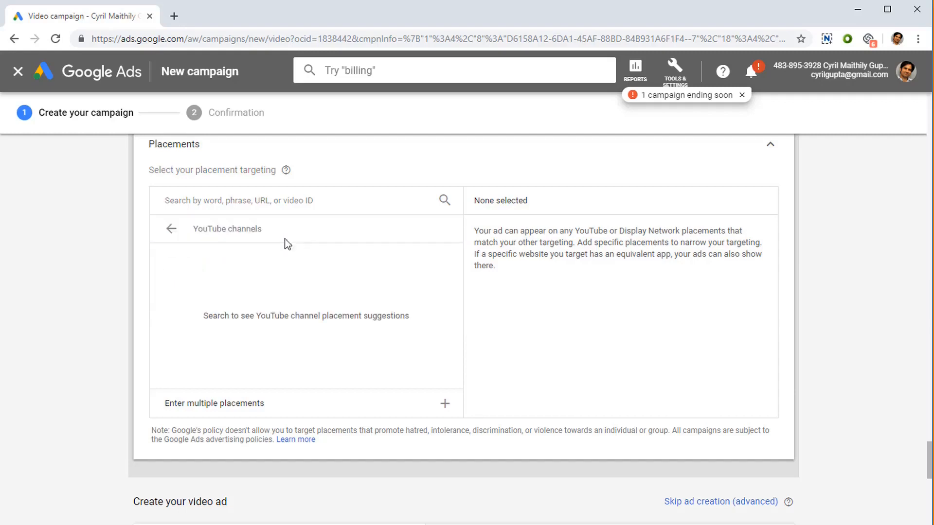
click(172, 231)
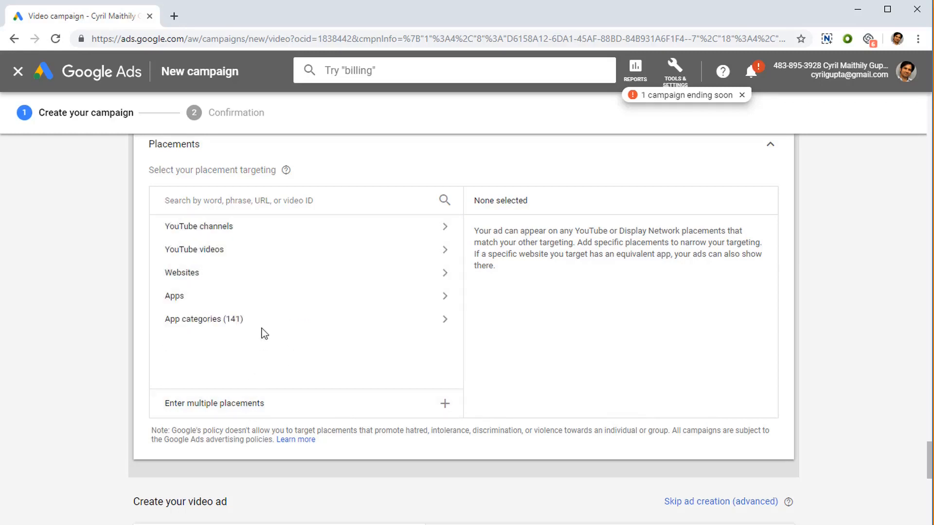
scroll(391, 412, down, 1)
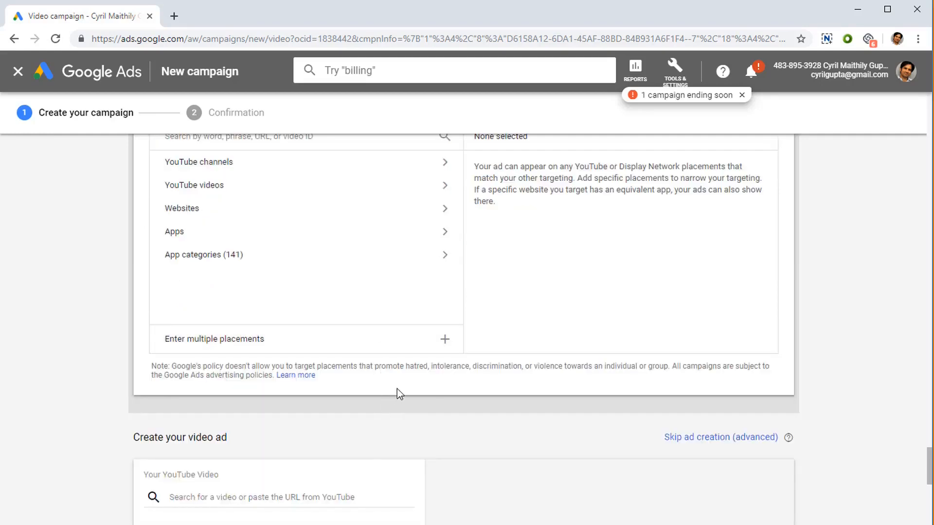
scroll(397, 388, up, 2)
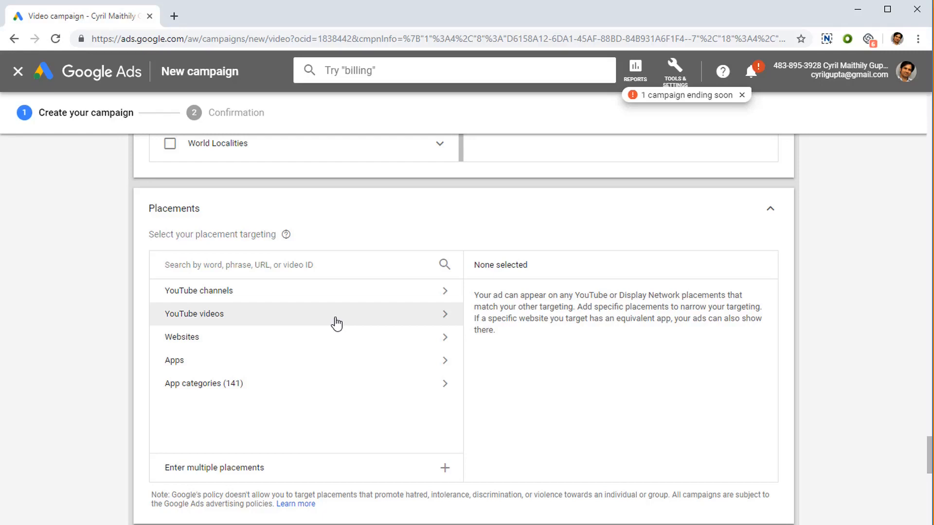
Step: Review the Create your video ad section, including the YouTube video search box
scroll(329, 340, down, 4)
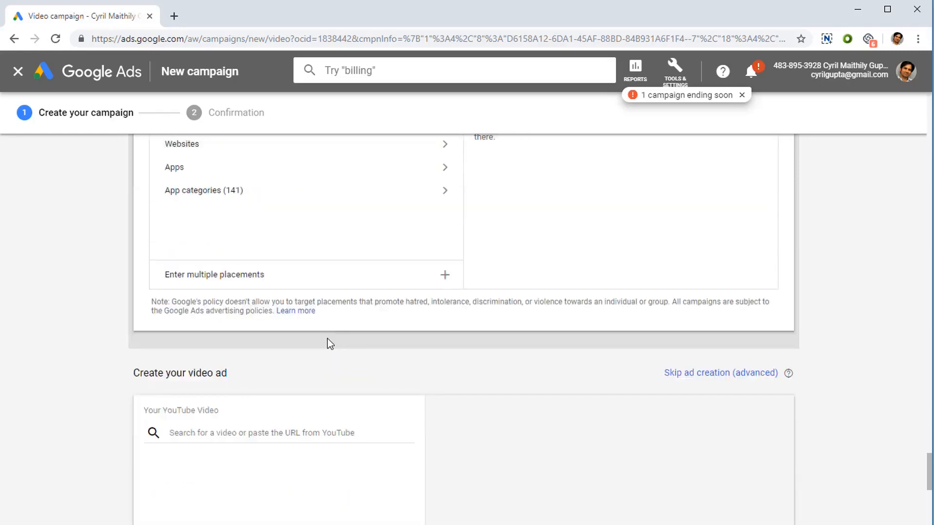
scroll(328, 344, down, 3)
scroll(331, 344, down, 1)
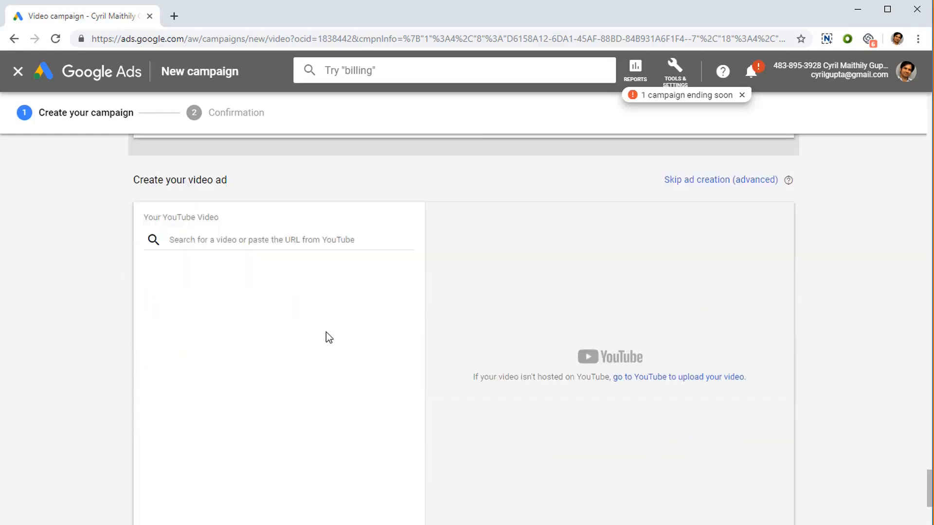
click(322, 234)
scroll(340, 350, down, 1)
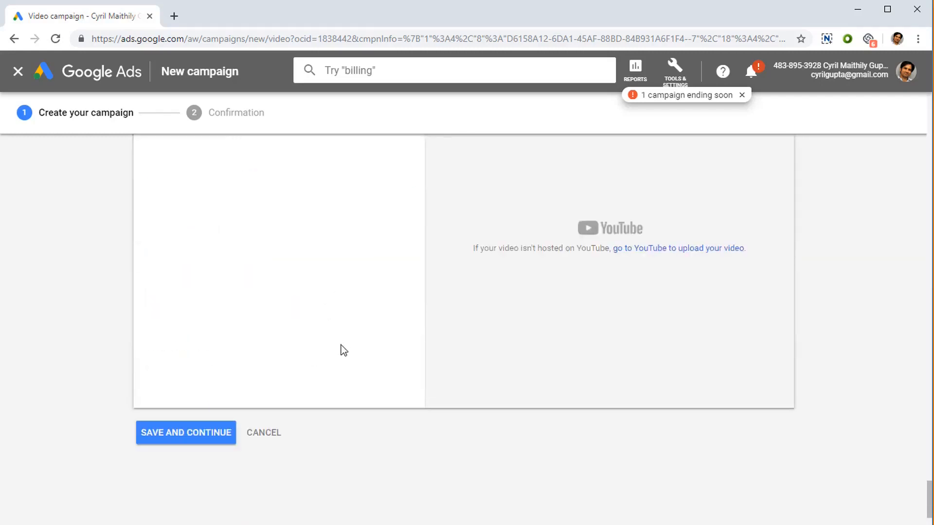